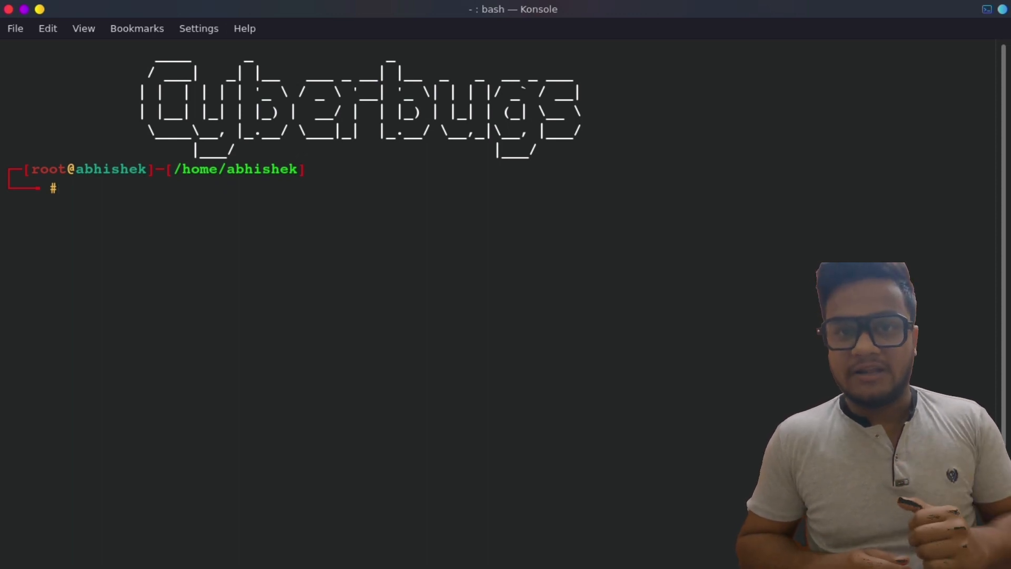
Step: Switch to the Brave browser, search for "jmeter for linuix" in a maximized window and open the Download Apache JMeter result
mouse_move(431, 567)
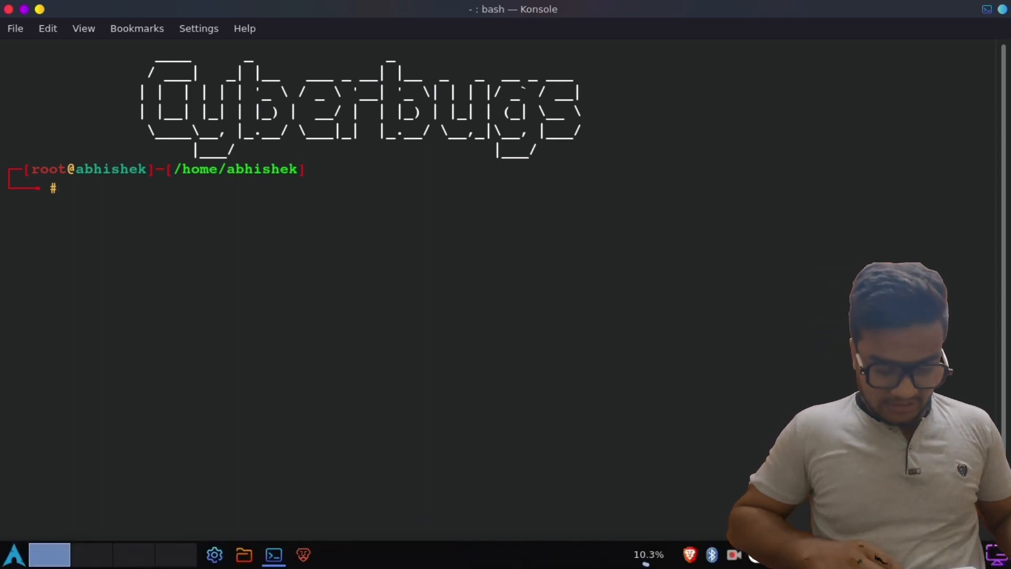
left_click(300, 558)
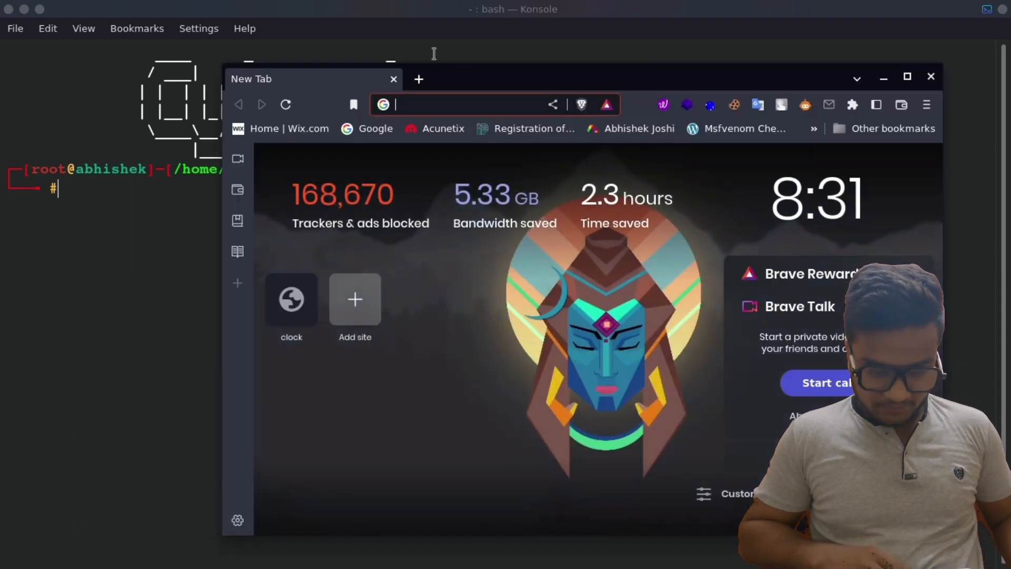
left_click(448, 98)
type("jmeter for linuix")
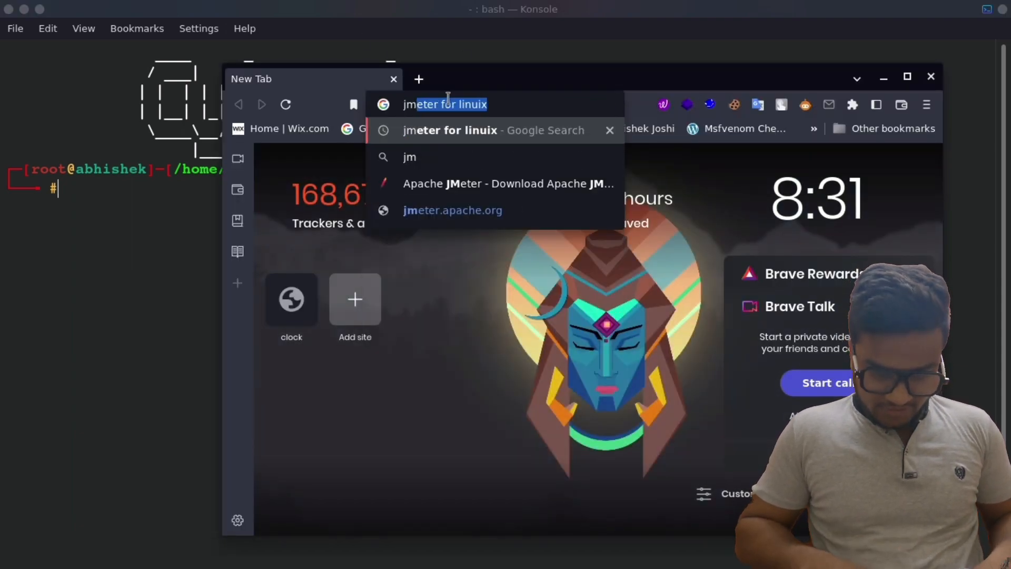
key("Return")
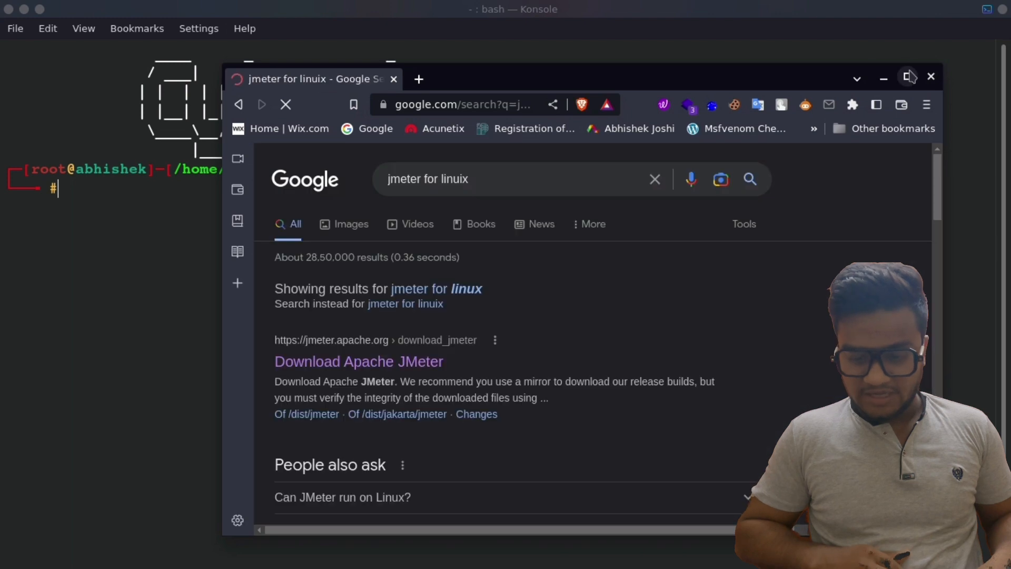
left_click(907, 77)
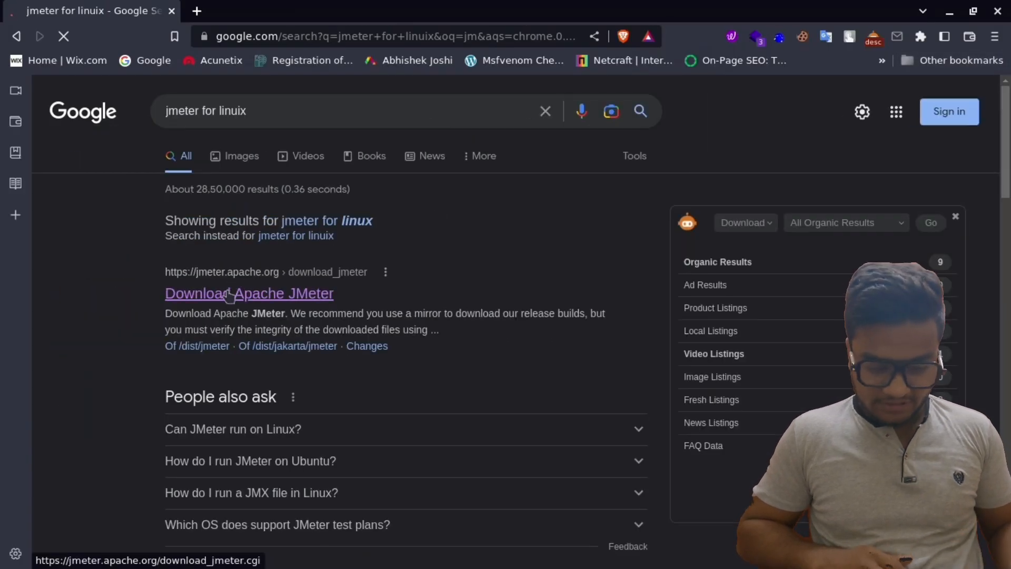
left_click(228, 293)
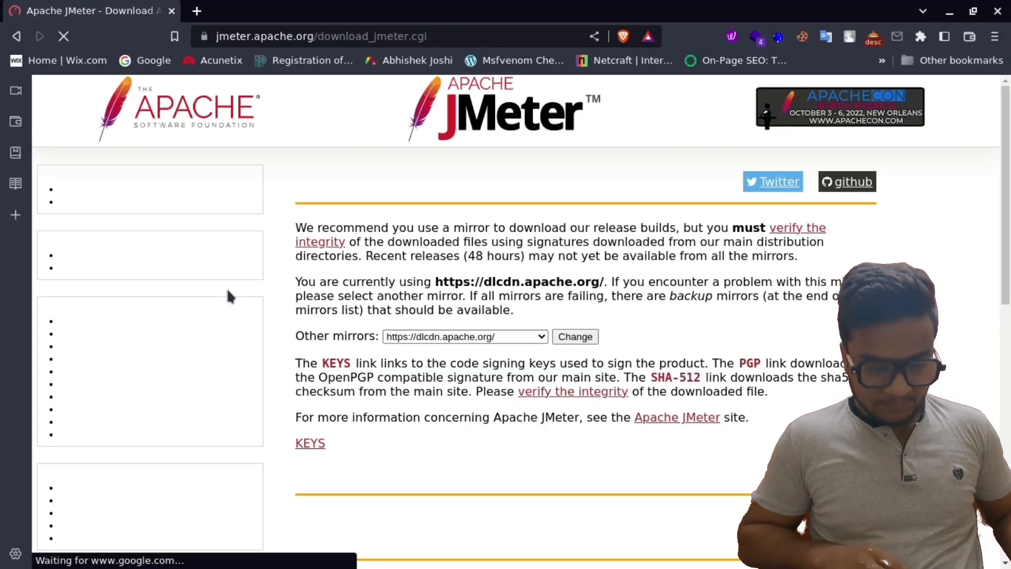
Step: Start downloading the apache-jmeter-5.5.tgz binary, and cancel at the save dialog
scroll(413, 314, "down", 3)
scroll(412, 313, "down", 2)
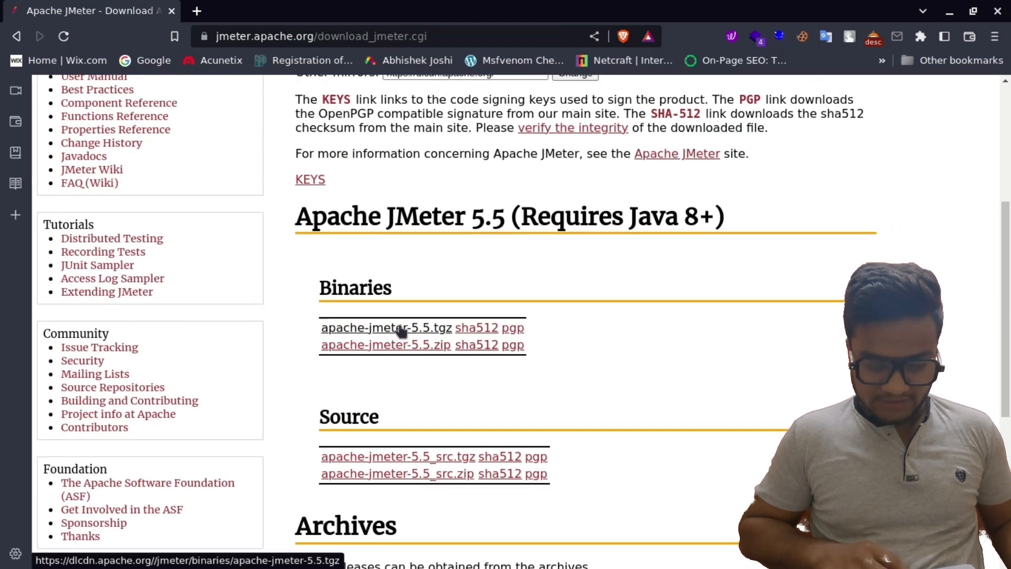
left_click(401, 328)
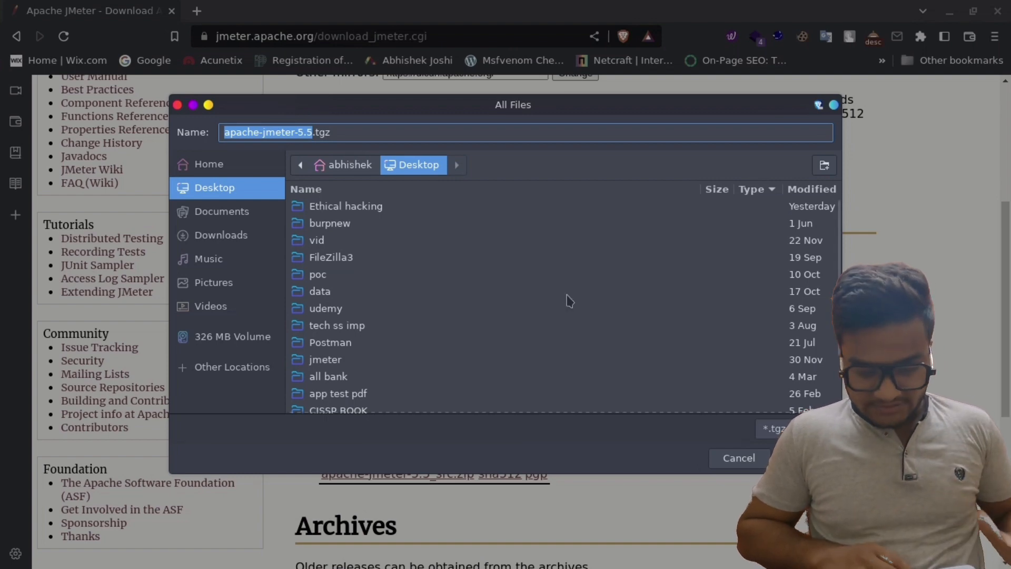
left_click(735, 456)
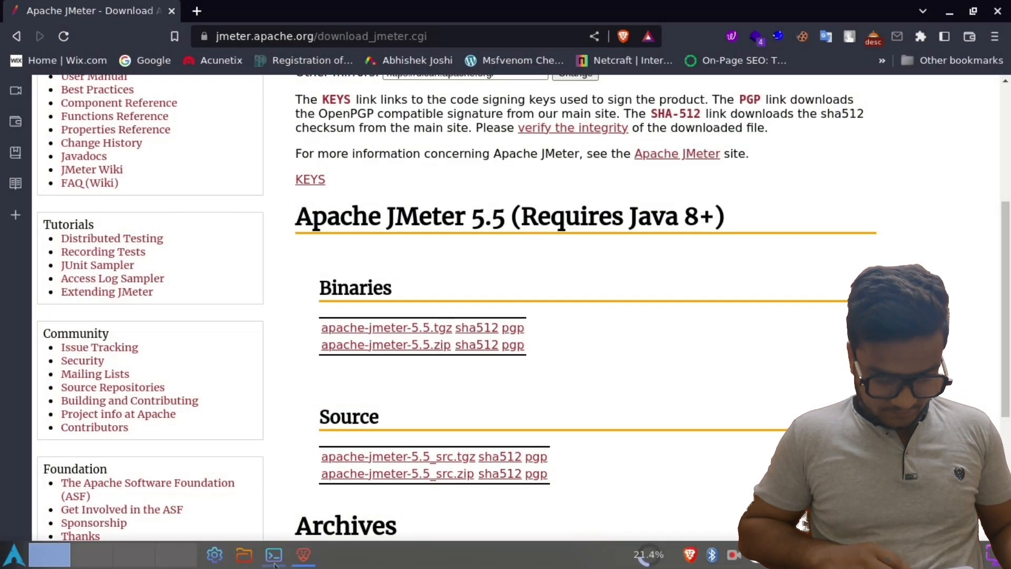
Step: Switch to the Konsole terminal and change into the jmeter directory inside Desktop
left_click(277, 562)
type("c")
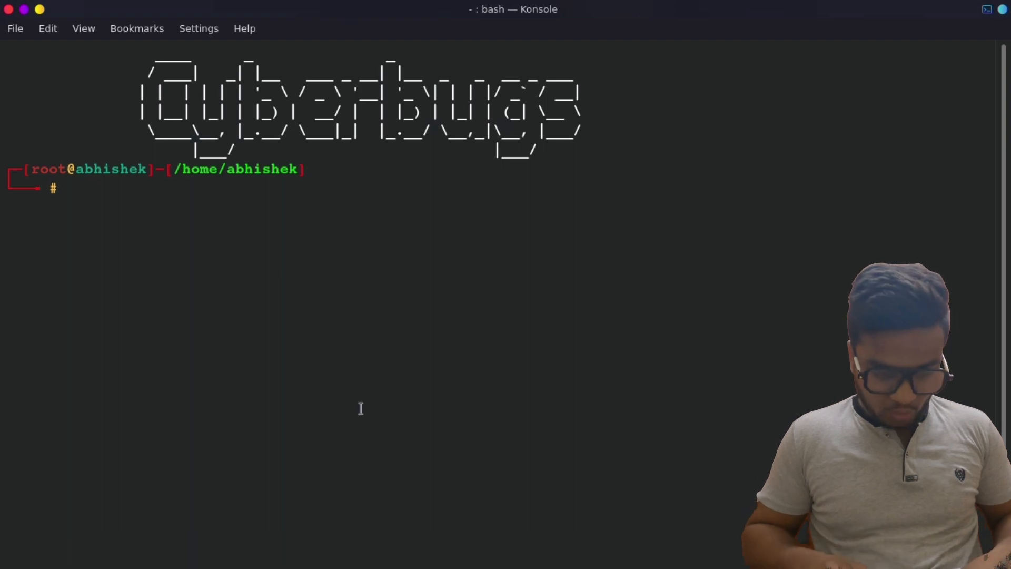
type("d De")
key("Tab")
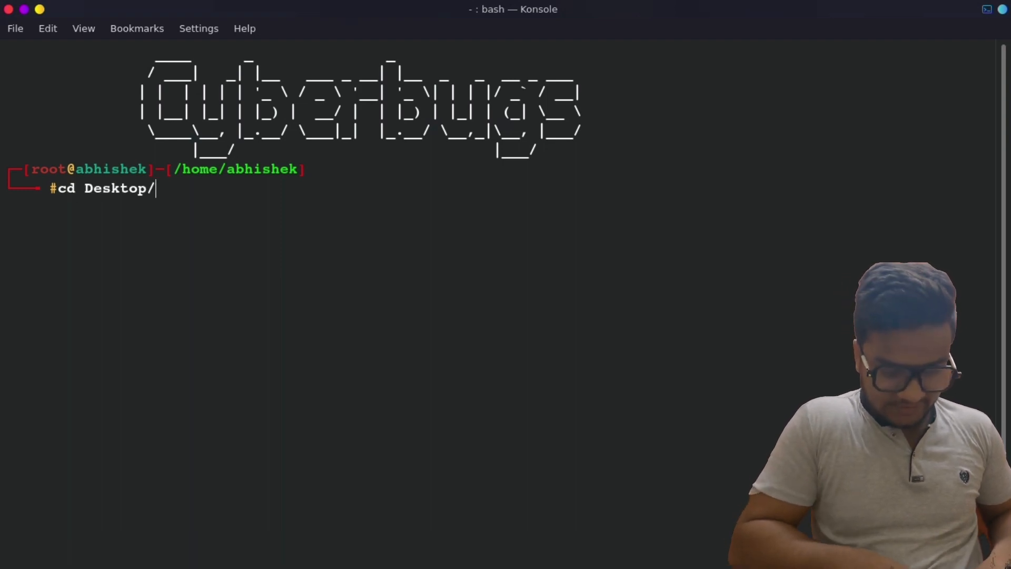
key("Return")
type("cd jm")
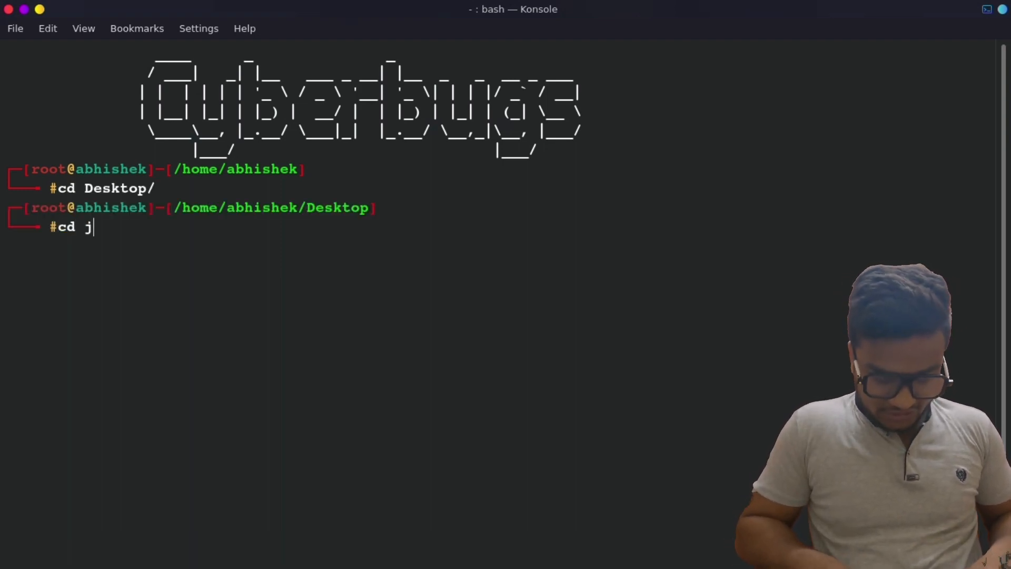
key("Tab")
key("Return")
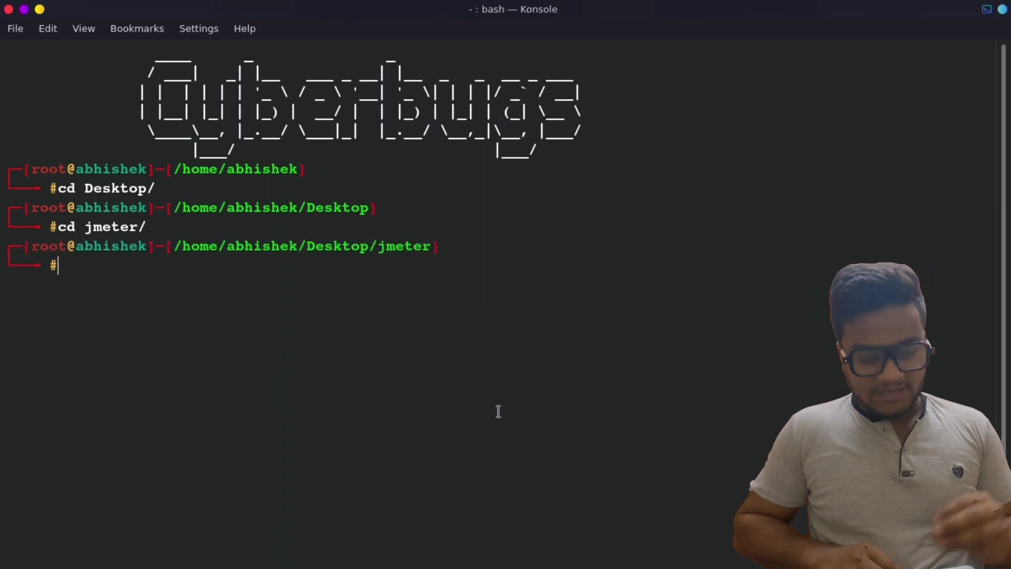
Step: Highlight the current jmeter path in the prompt and list the directory's contents with ls
left_click_drag(377, 247, 430, 248)
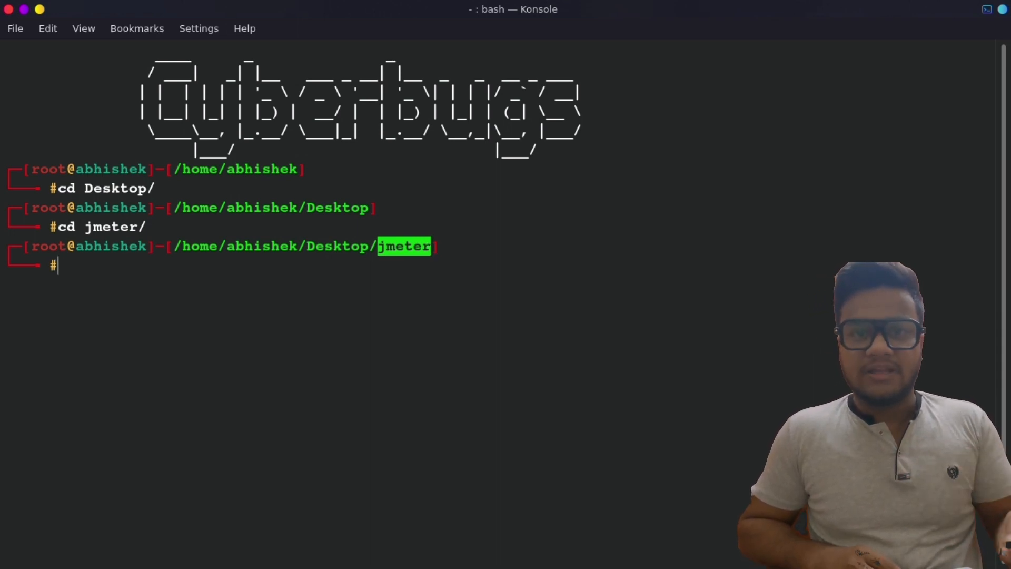
double_click(411, 246)
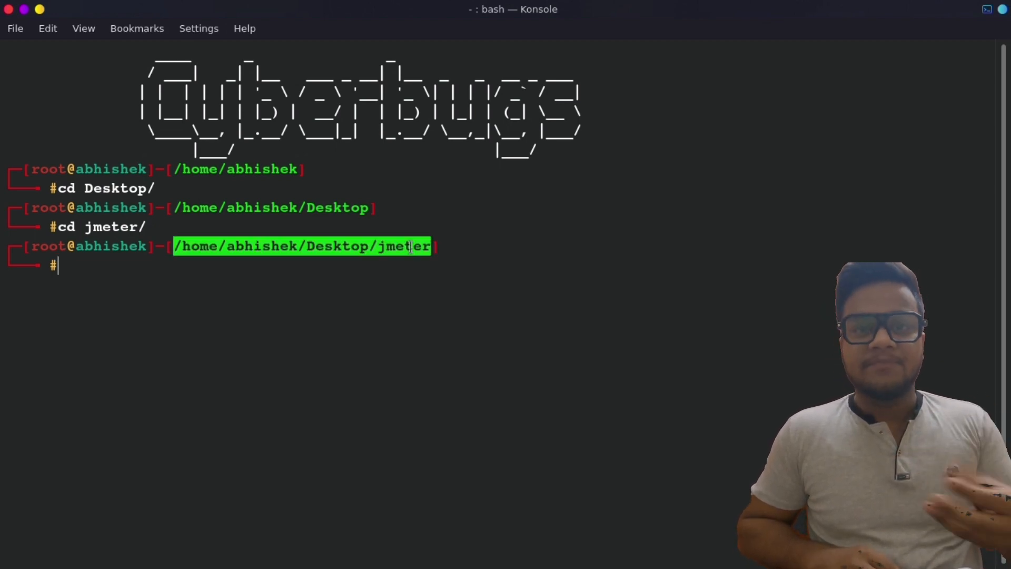
left_click(377, 284)
type("ls")
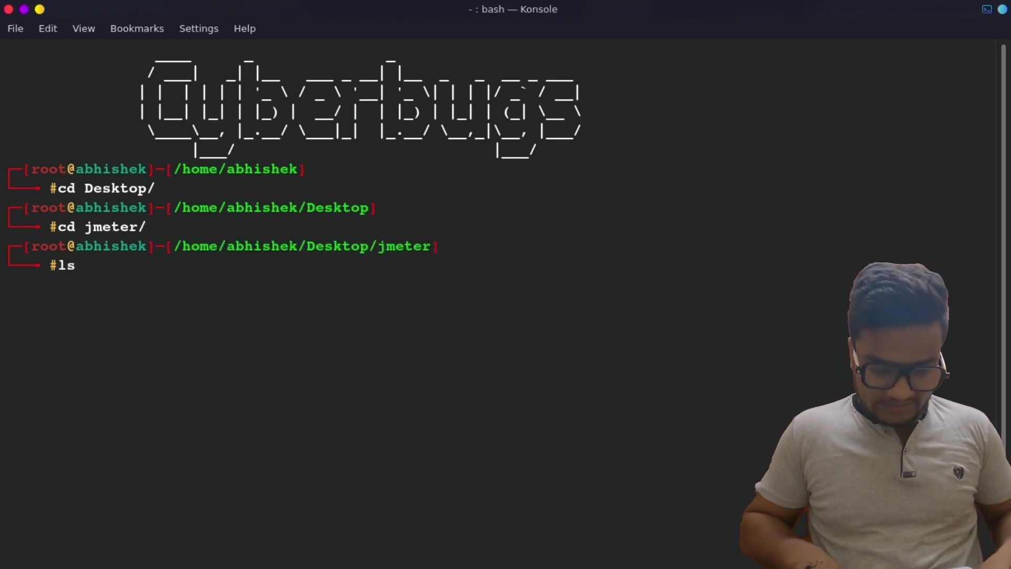
key("Return")
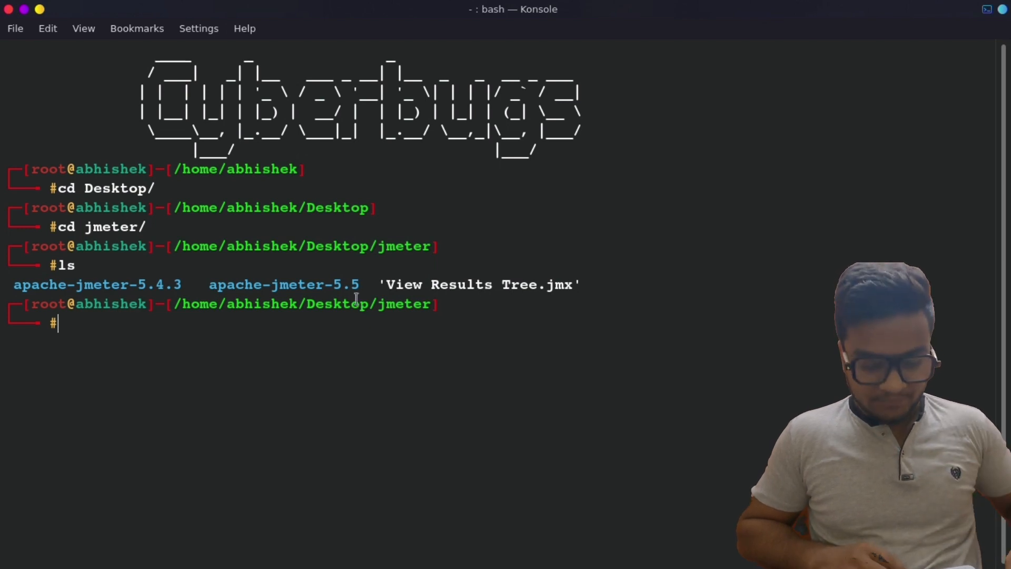
Step: Change into the apache-jmeter-5.5 directory using its copied name and list its contents with ls
double_click(335, 287)
key("ctrl+c")
type("cd")
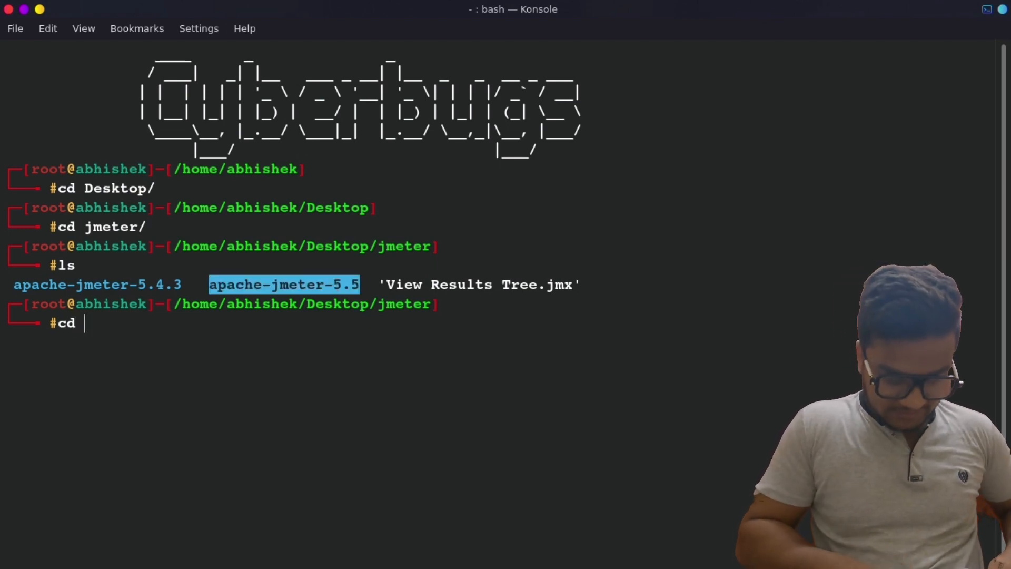
key("shift+Insert")
key("Return")
type("ls")
key("Return")
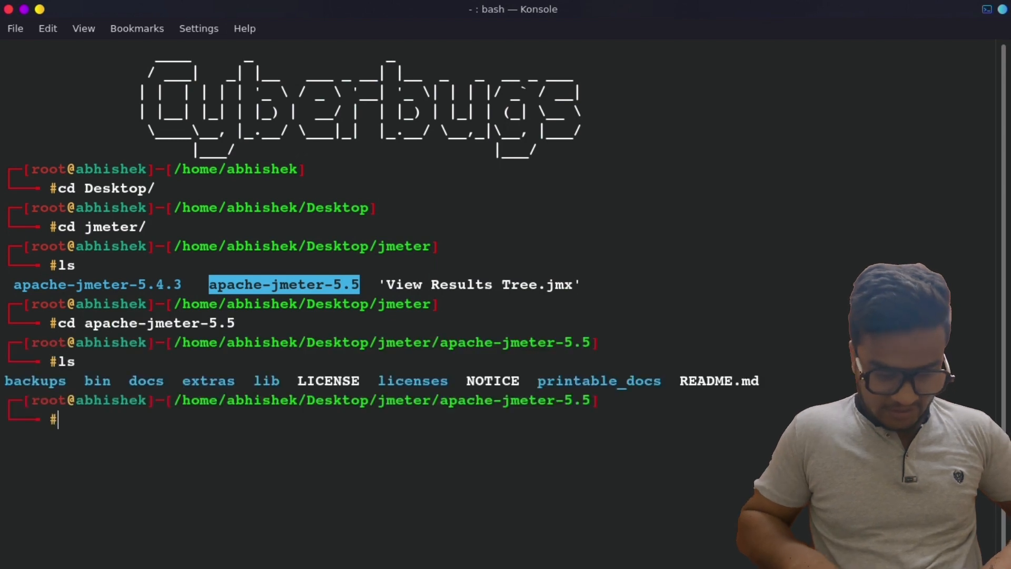
Step: Change into the bin directory of apache-jmeter-5.5 and list its files with ls
type("cd bin")
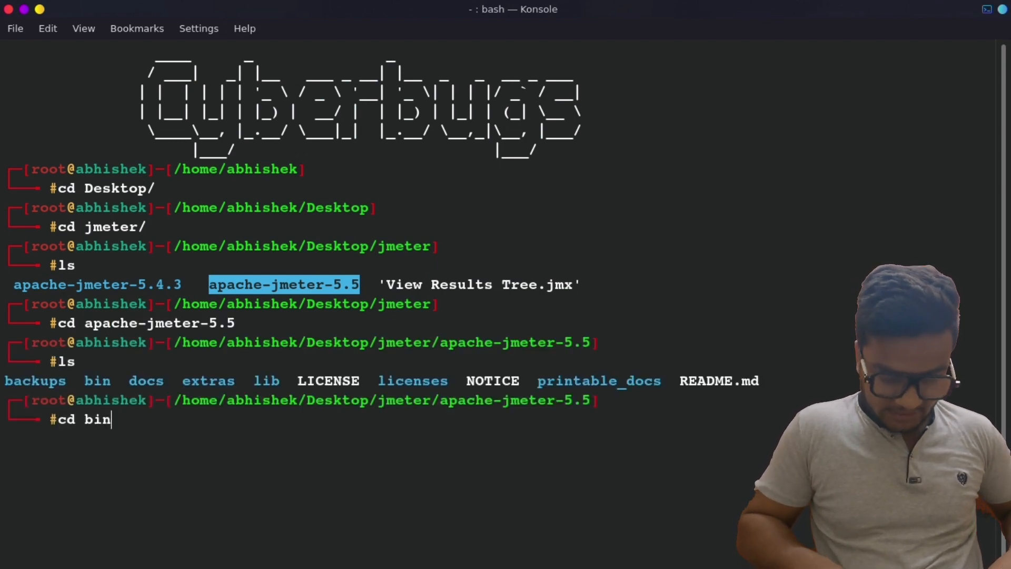
key("Return")
type("ls")
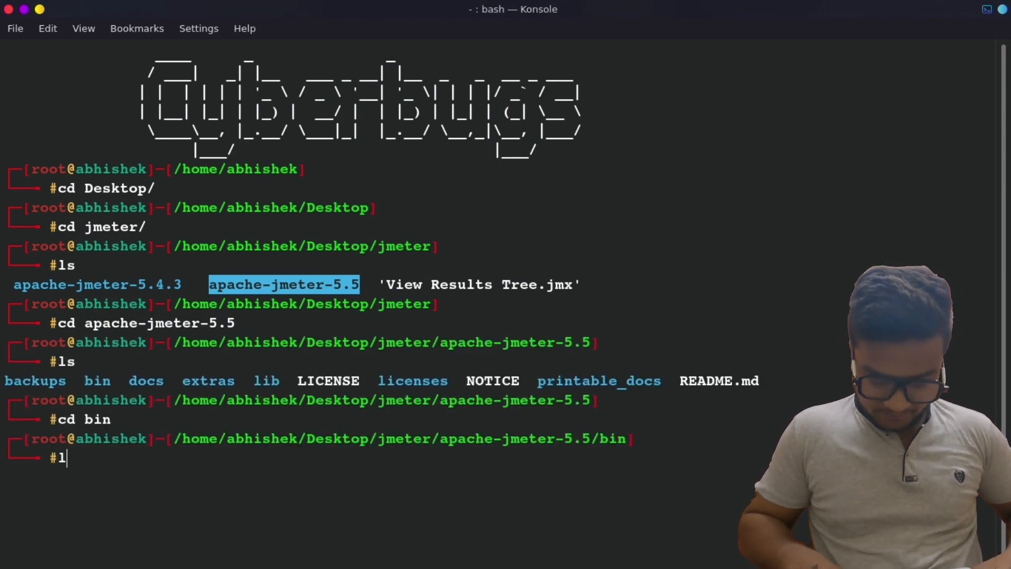
key("Return")
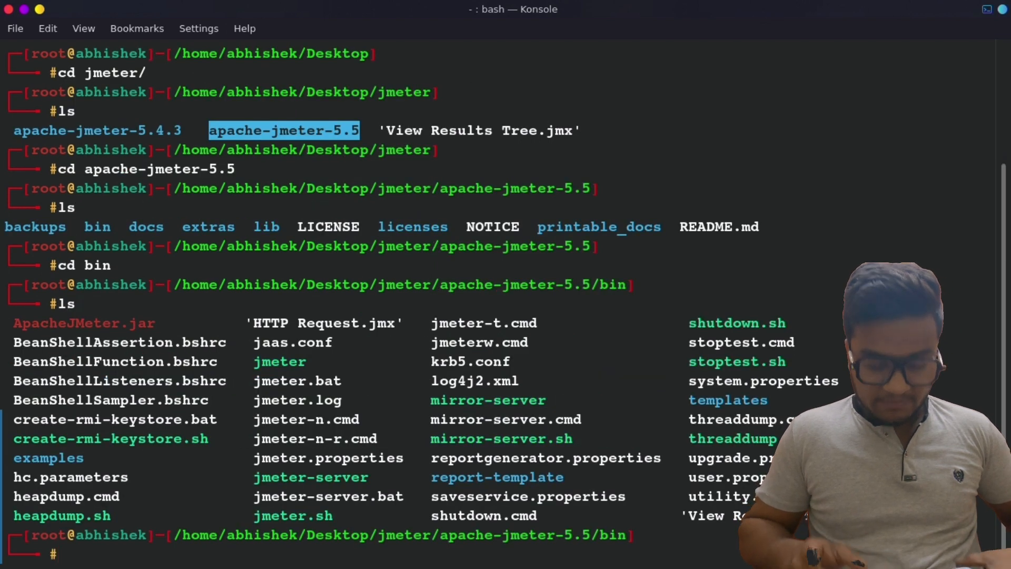
Step: Launch JMeter from the bin directory by running ./jmeter.sh
type("./")
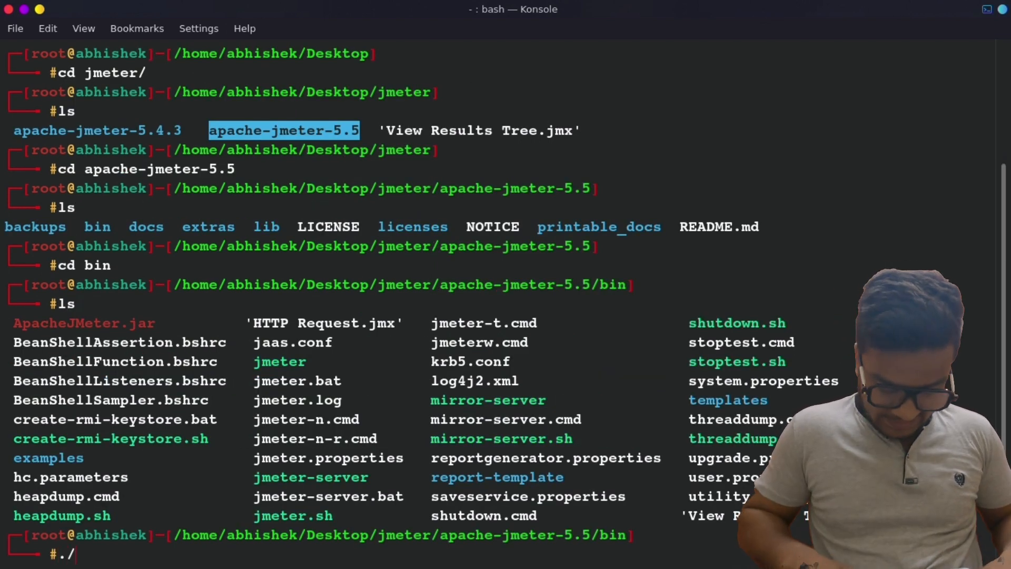
type("jmeter")
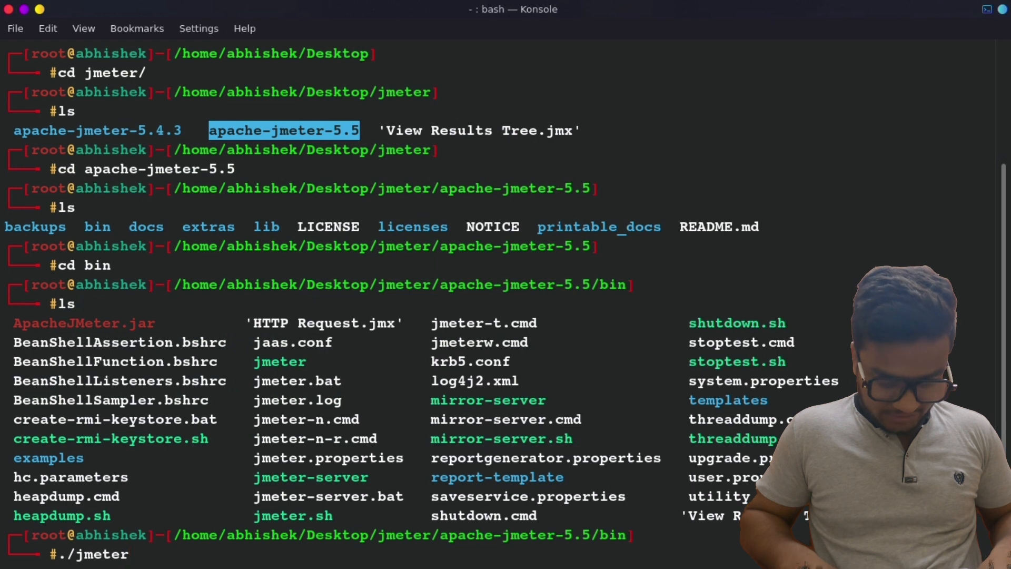
type(".sh")
key("Return")
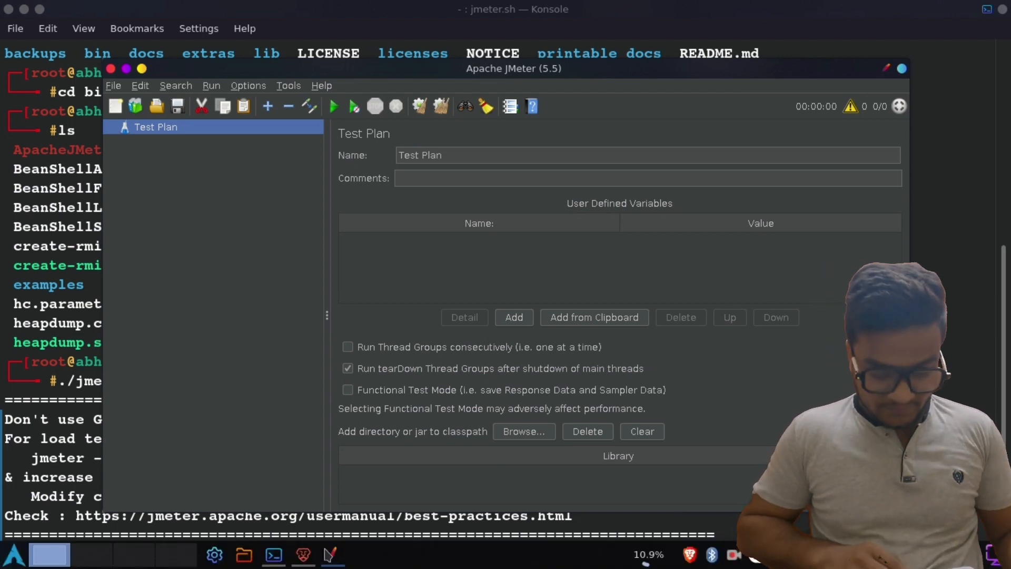
Step: Switch to the Brave browser, load cyberbugslearner.co.in in a new tab and view its home page
left_click(303, 554)
left_click(197, 11)
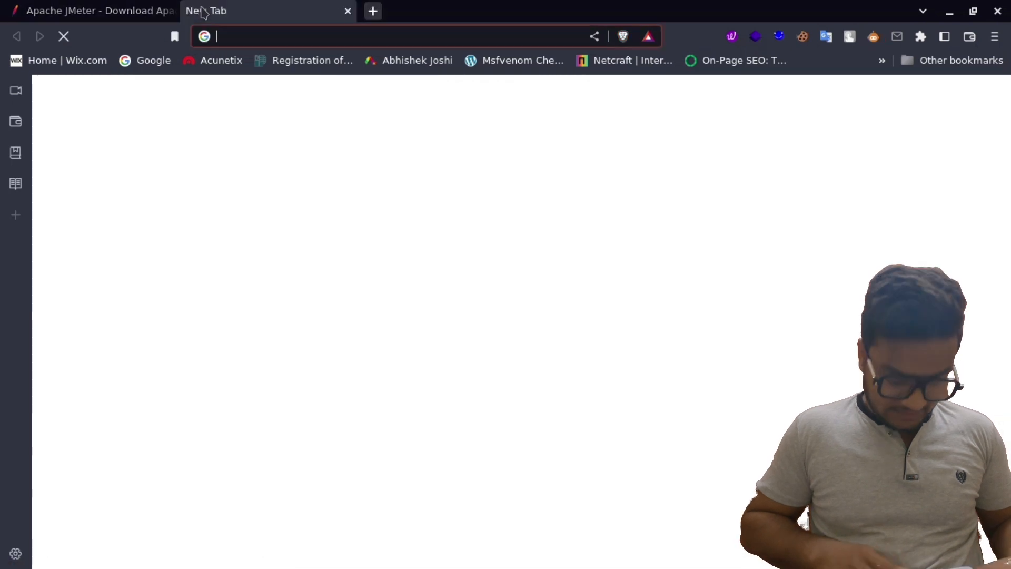
type("cyberbugs.in")
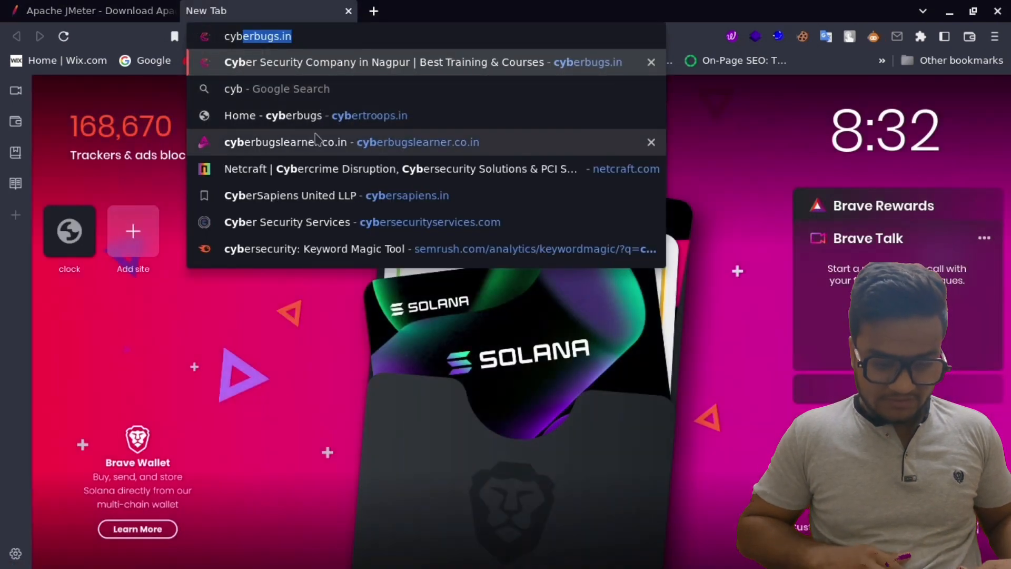
left_click(316, 141)
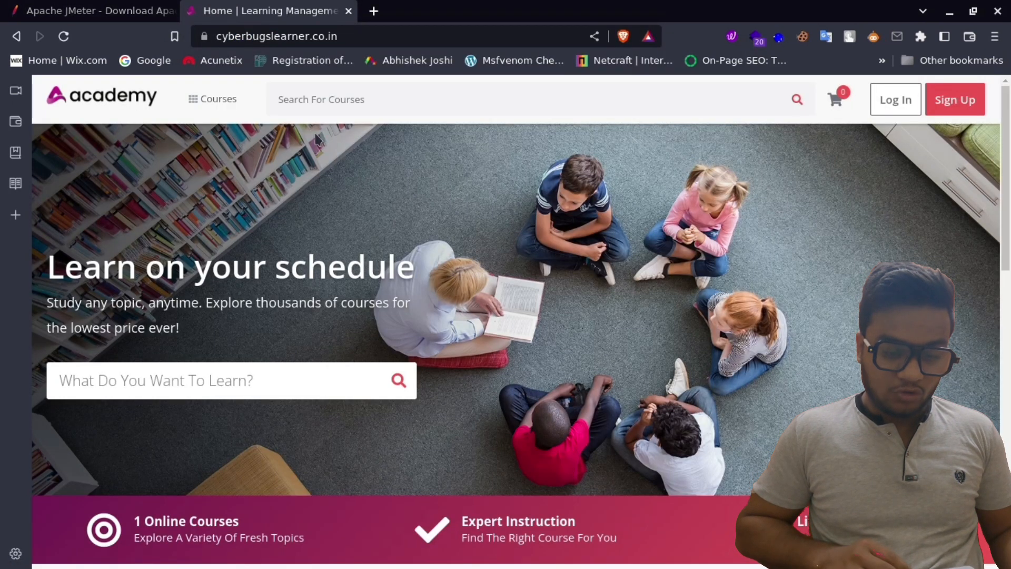
scroll(464, 227, "down", 3)
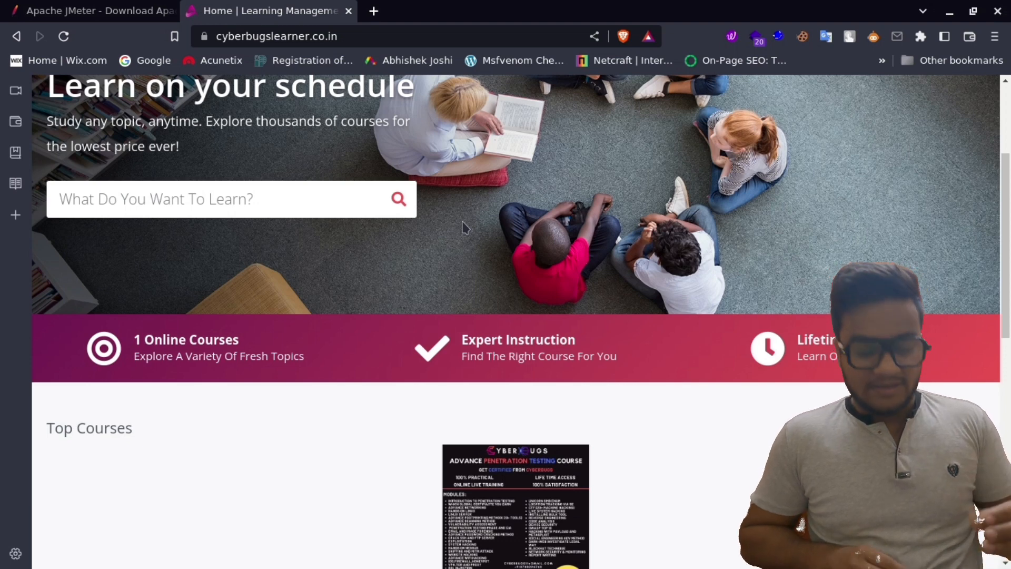
Step: Copy the full address of the cyberbugslearner.co.in site
left_click(366, 32)
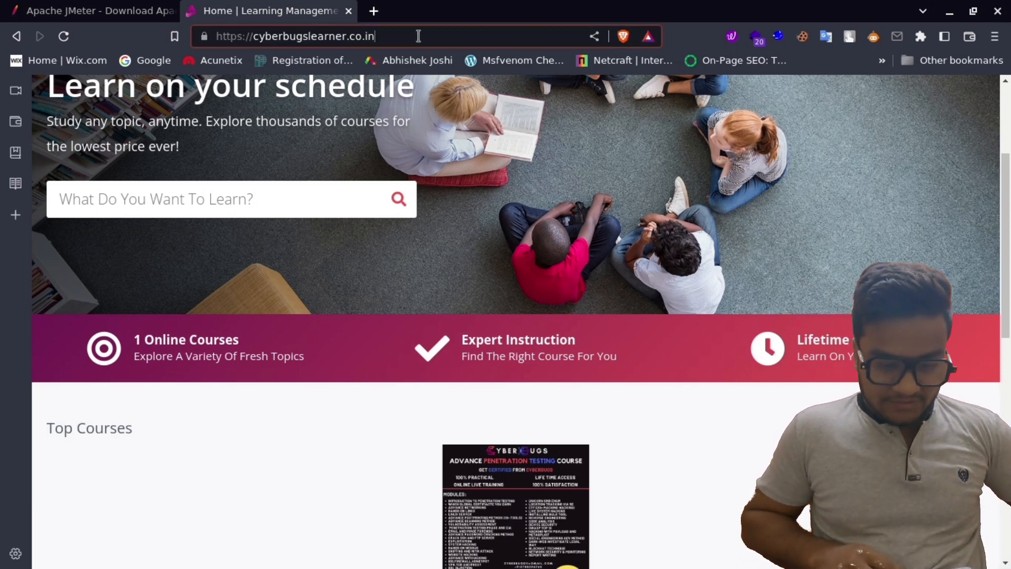
key("ctrl+a")
key("ctrl+c")
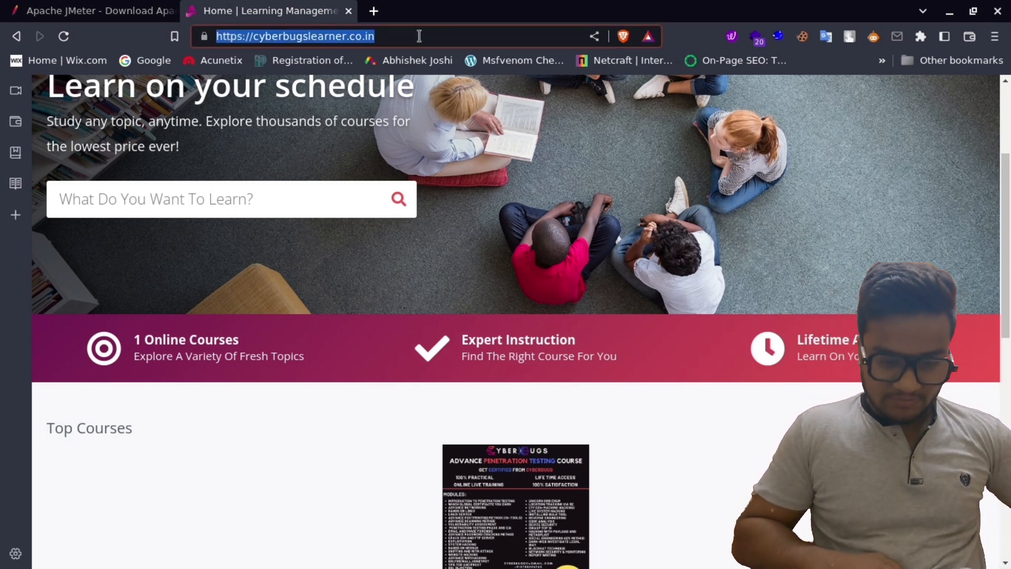
Step: Switch to Apache JMeter and rename the test plan as cyberbugs
left_click(335, 555)
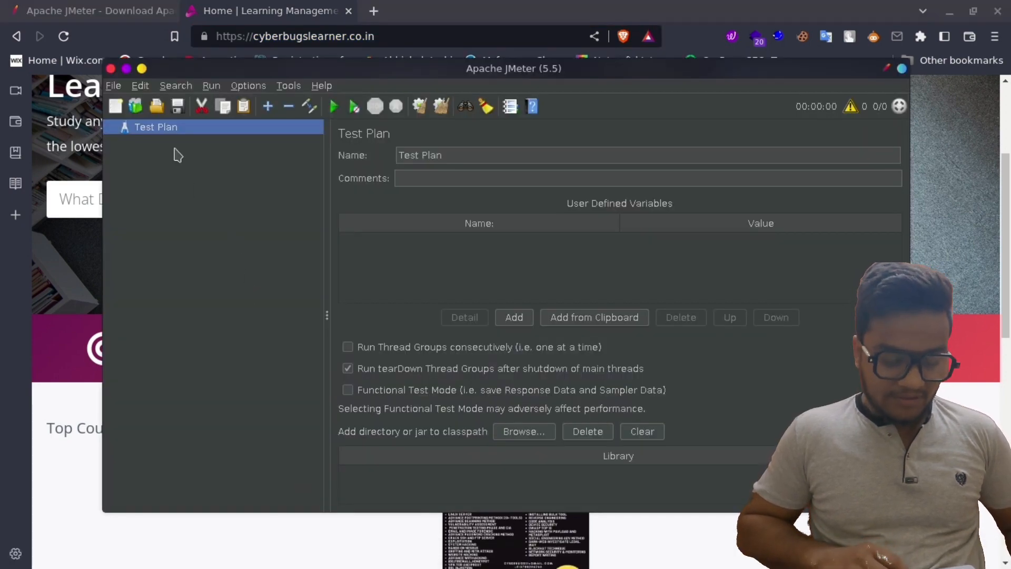
left_click(496, 152)
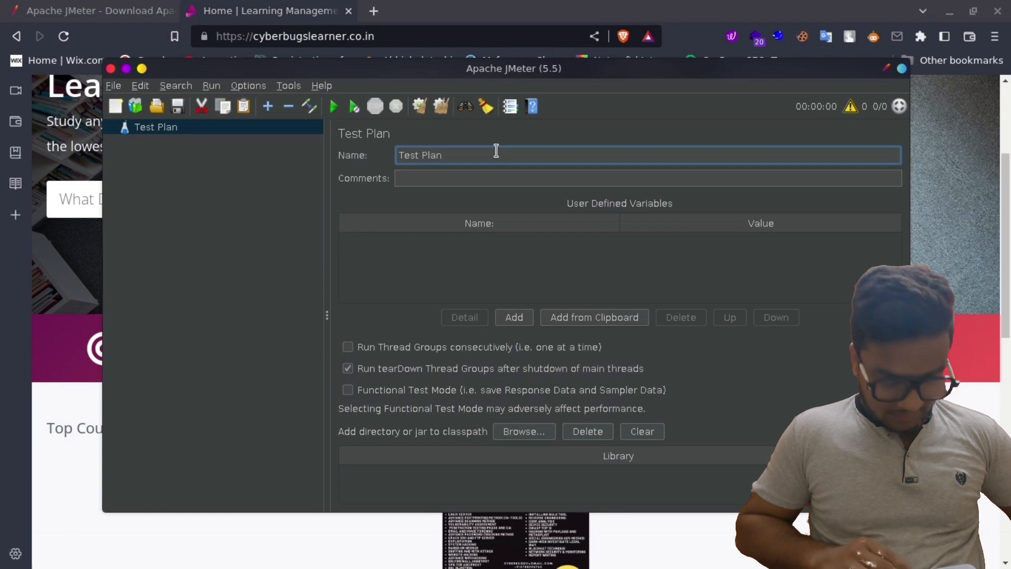
type("cyberbugs")
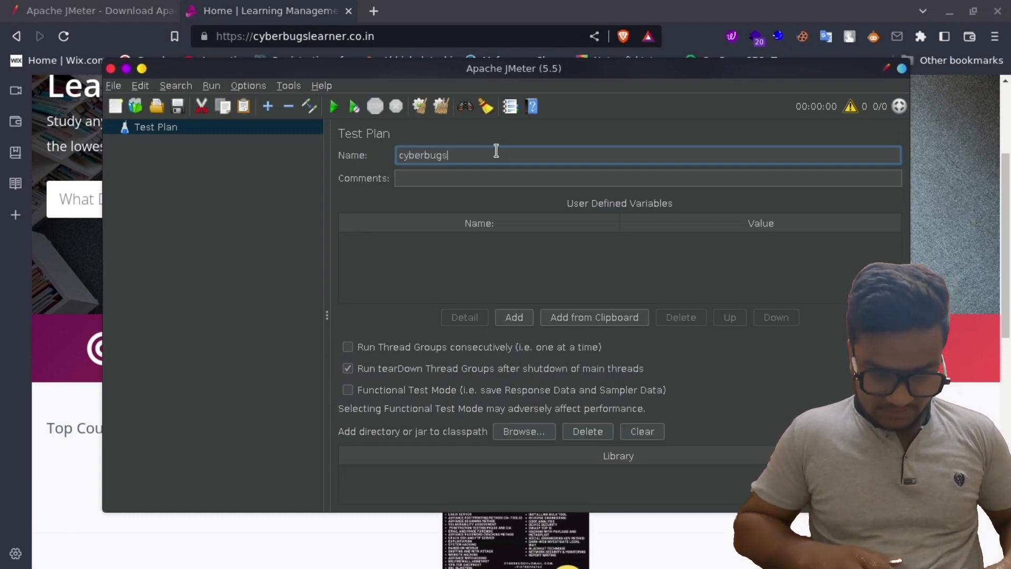
Step: Add a Thread Group to the cyberbugs test plan and name it Thread Groupacyberbugs
right_click(168, 130)
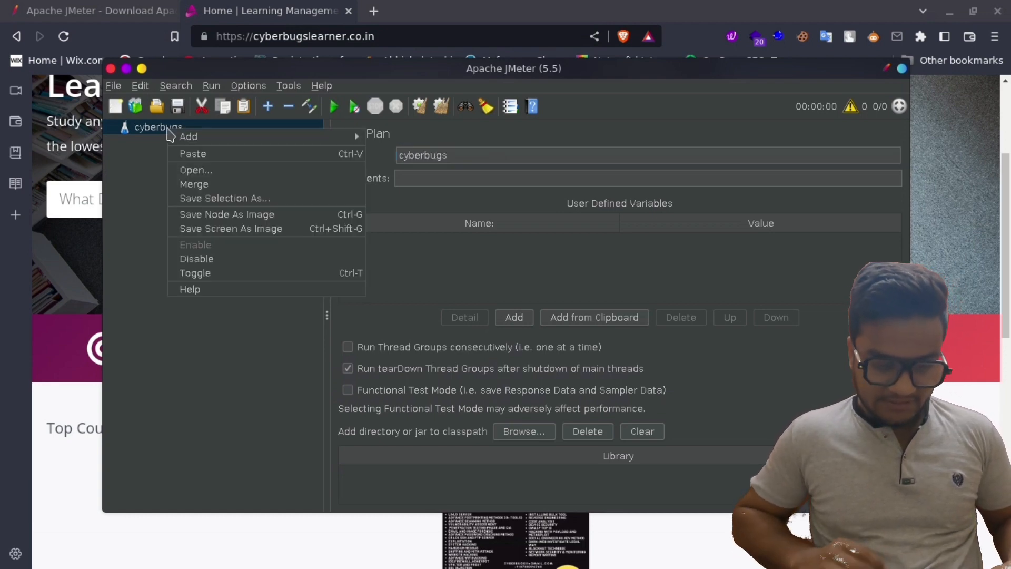
mouse_move(253, 138)
mouse_move(447, 136)
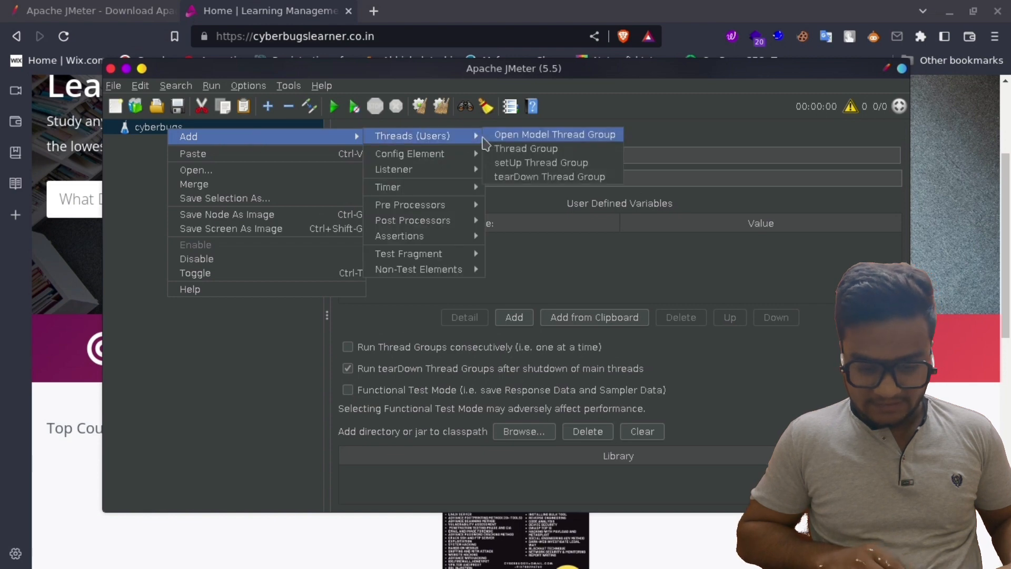
left_click(521, 147)
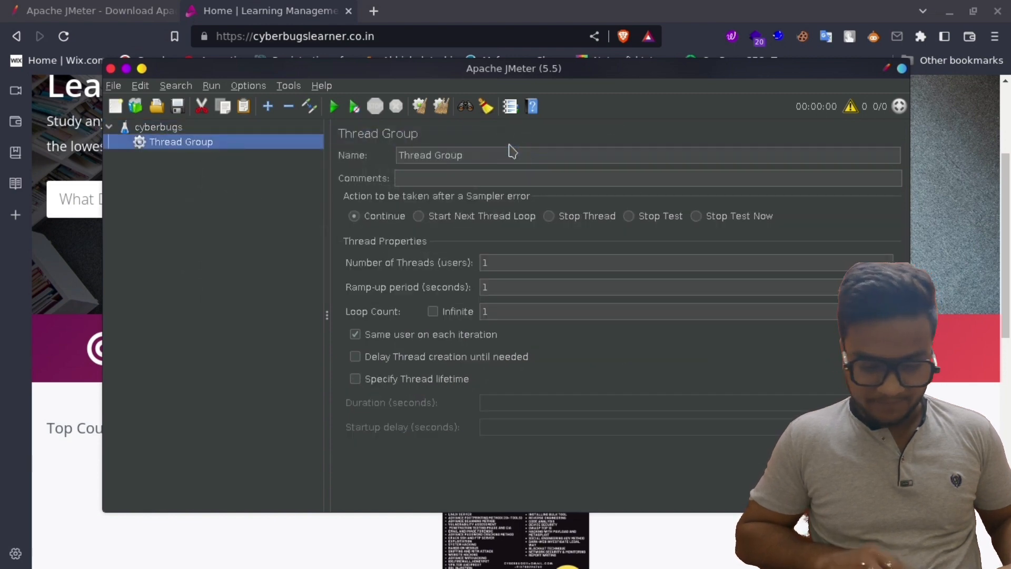
left_click(503, 153)
type("acyberbugs")
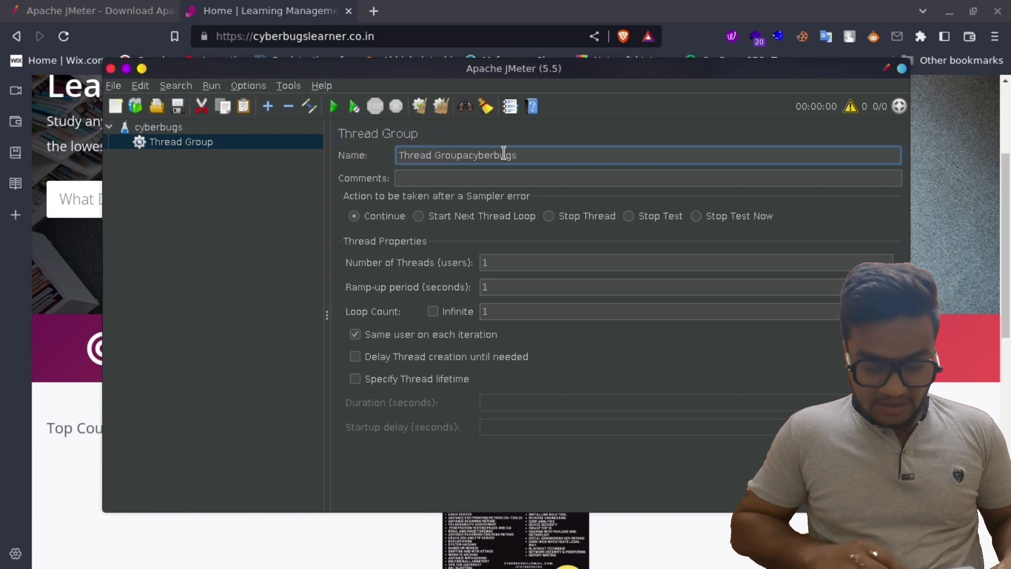
Step: Set the thread group to 3000 users with a ramp-up period of 1 second and a loop count of 1
left_click(510, 263)
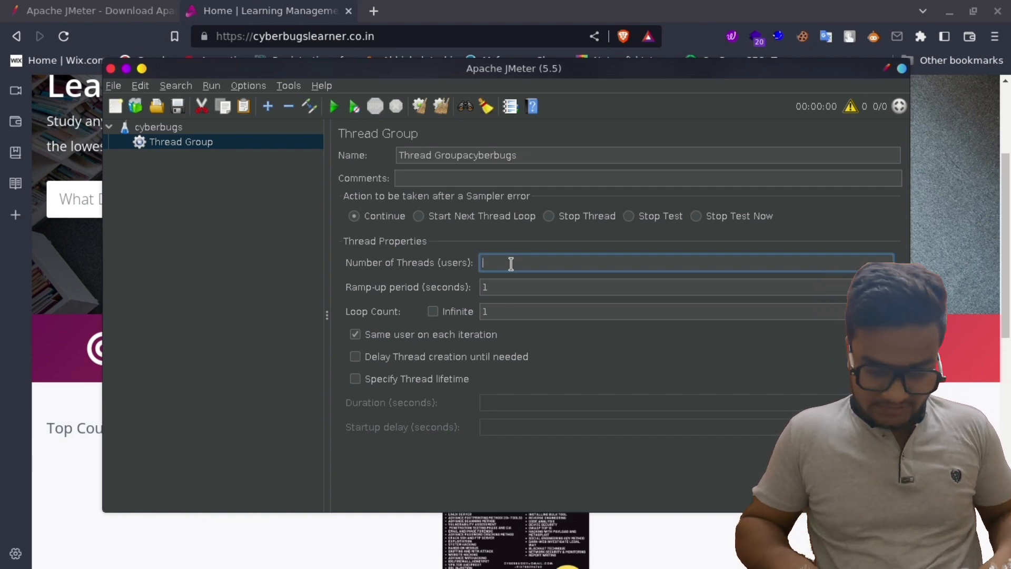
type("3000")
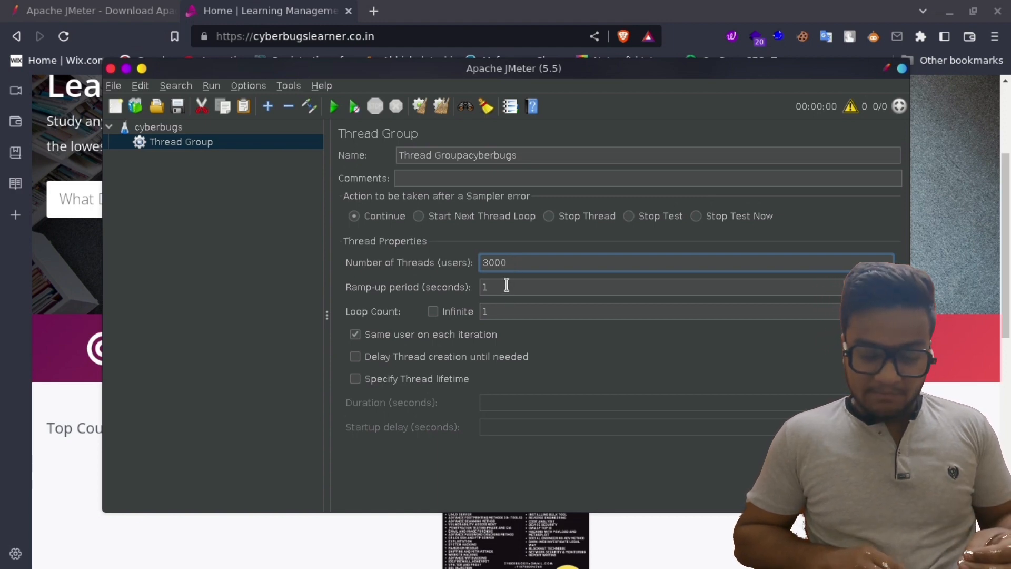
left_click(506, 285)
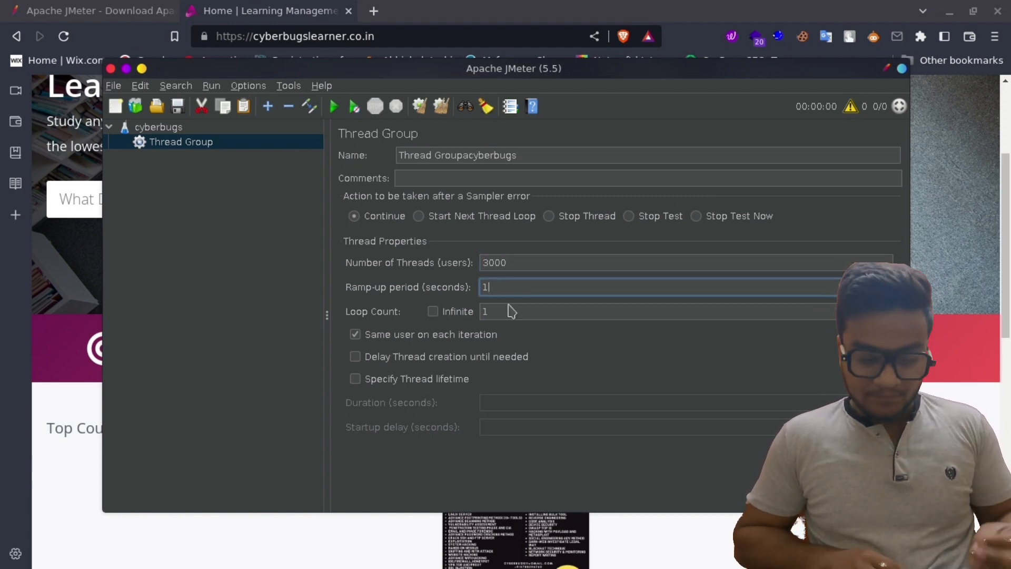
left_click(509, 308)
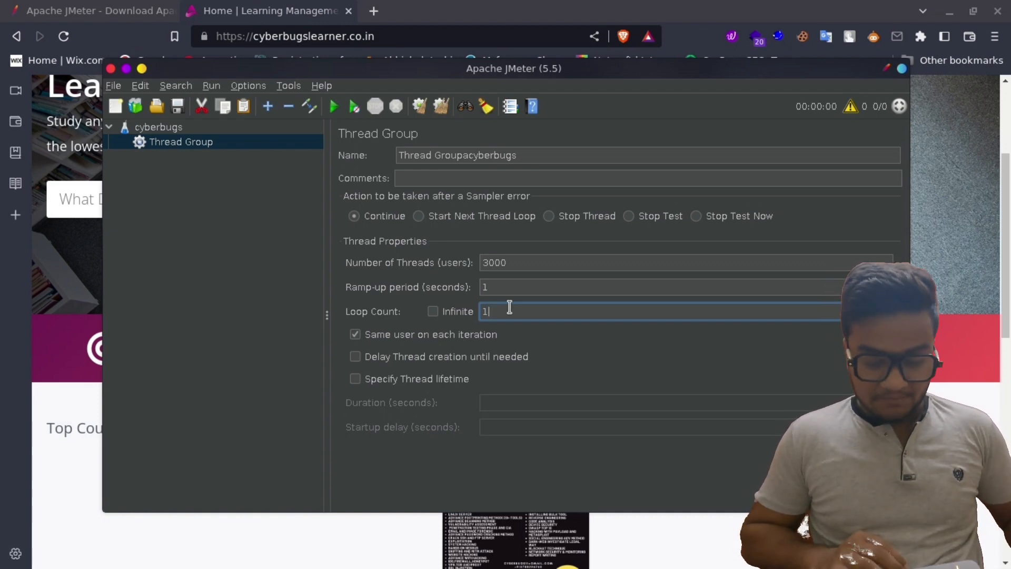
Step: Add an HTTP Request sampler to the thread group
right_click(205, 148)
mouse_move(353, 156)
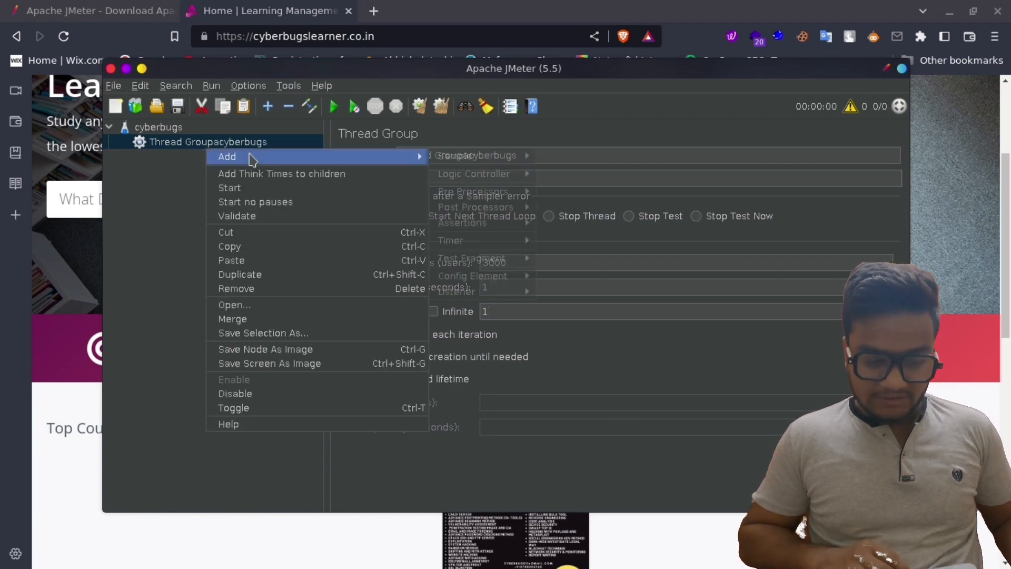
mouse_move(457, 158)
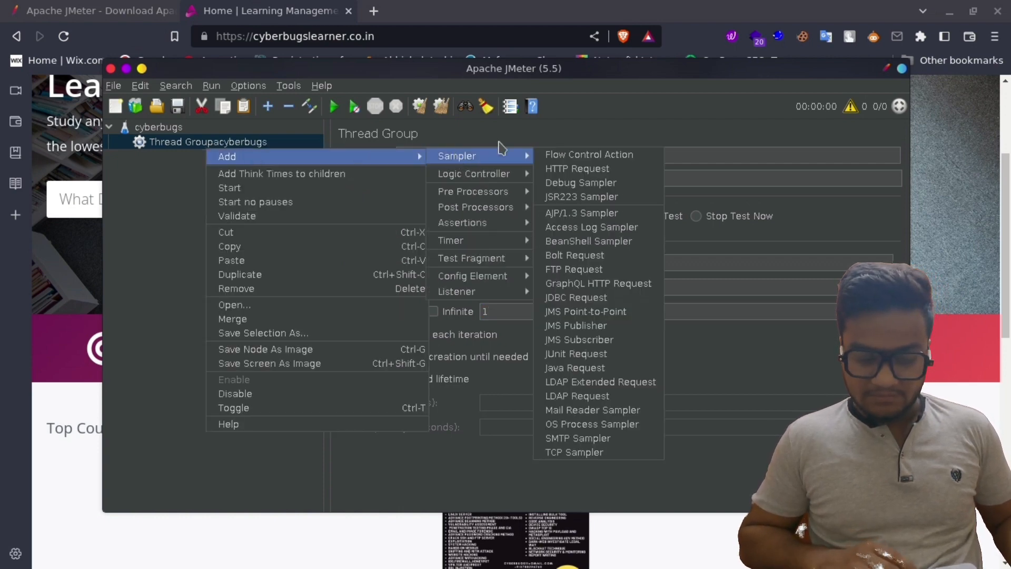
left_click(564, 170)
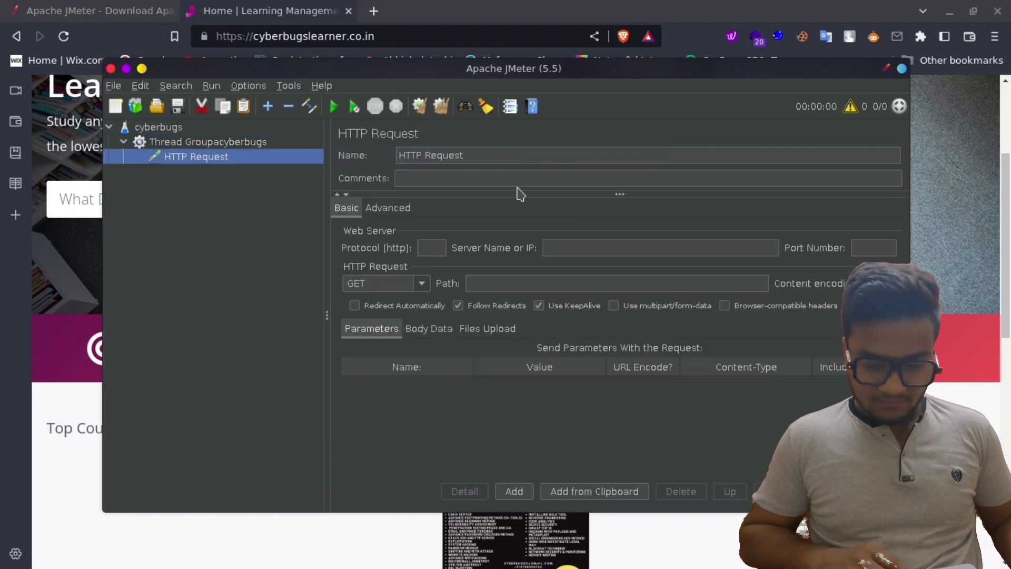
left_click(577, 255)
key("ctrl+v")
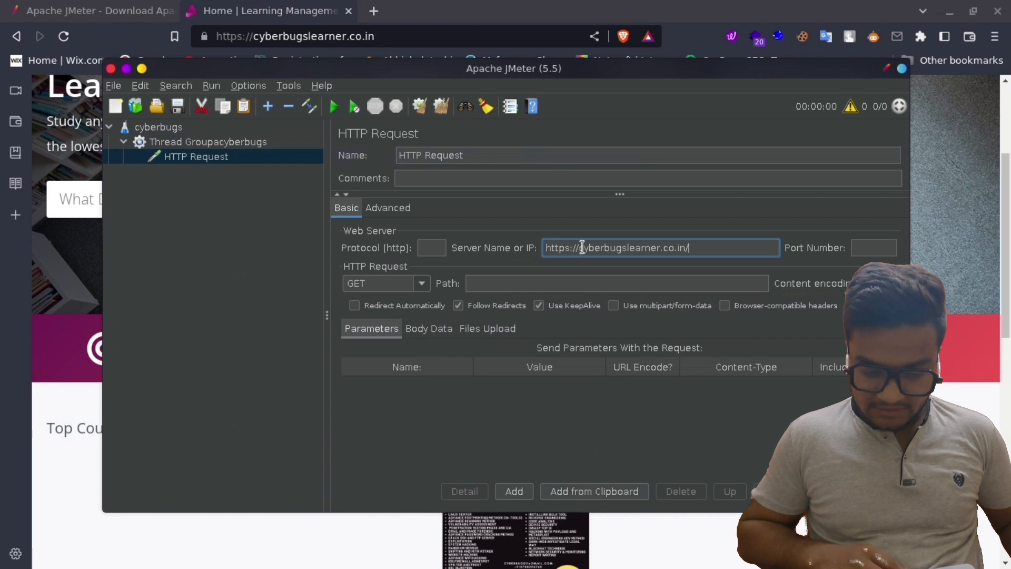
left_click(580, 248)
key("BackSpace")
key("BackSpace")
key("BackSpace")
key("BackSpace")
key("BackSpace")
key("BackSpace")
key("BackSpace")
key("BackSpace")
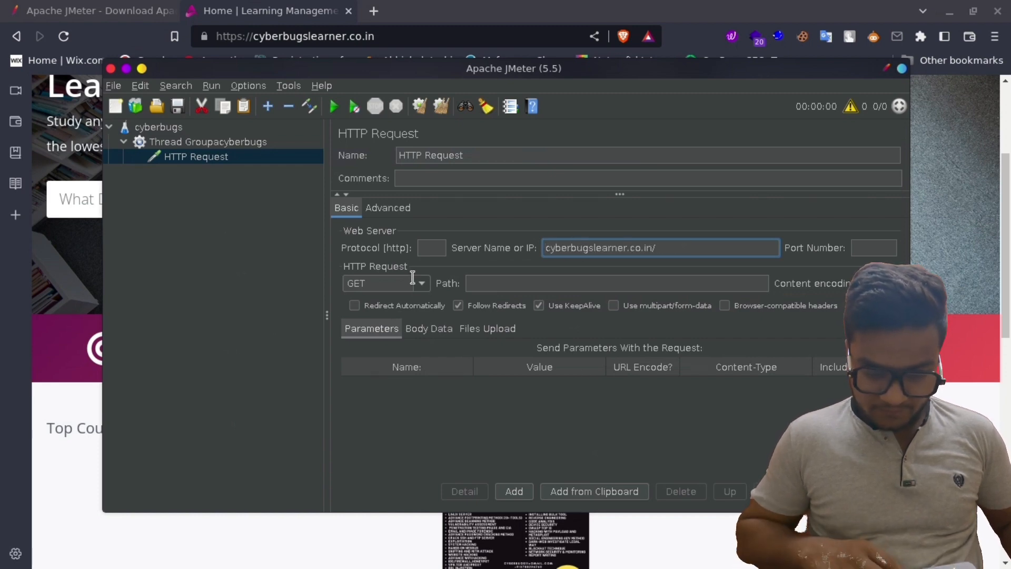
Step: Set the request's protocol to https, its server name to cyberbugslearner.co.in without the trailing slash, and its path to /
left_click(439, 245)
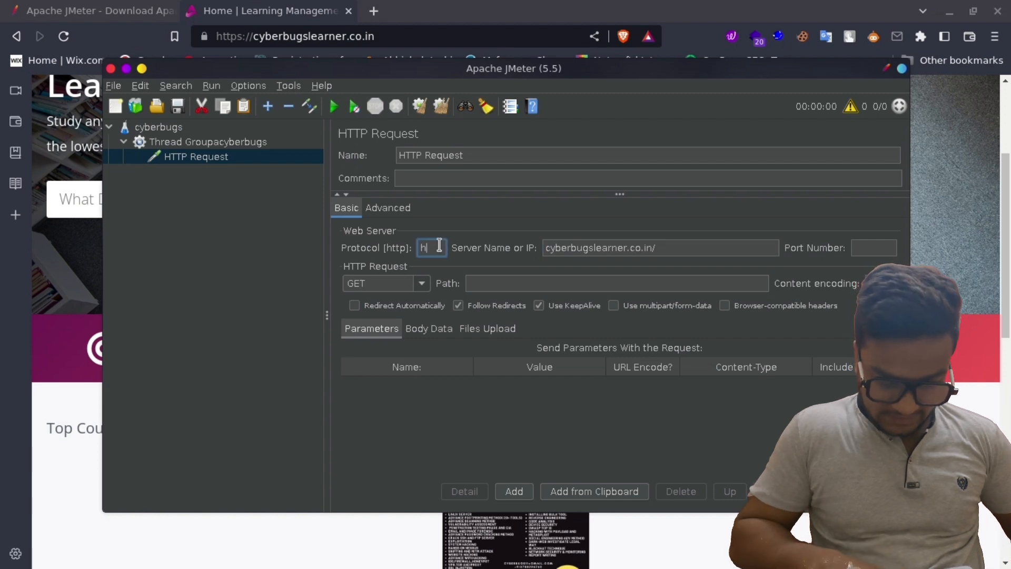
type("https")
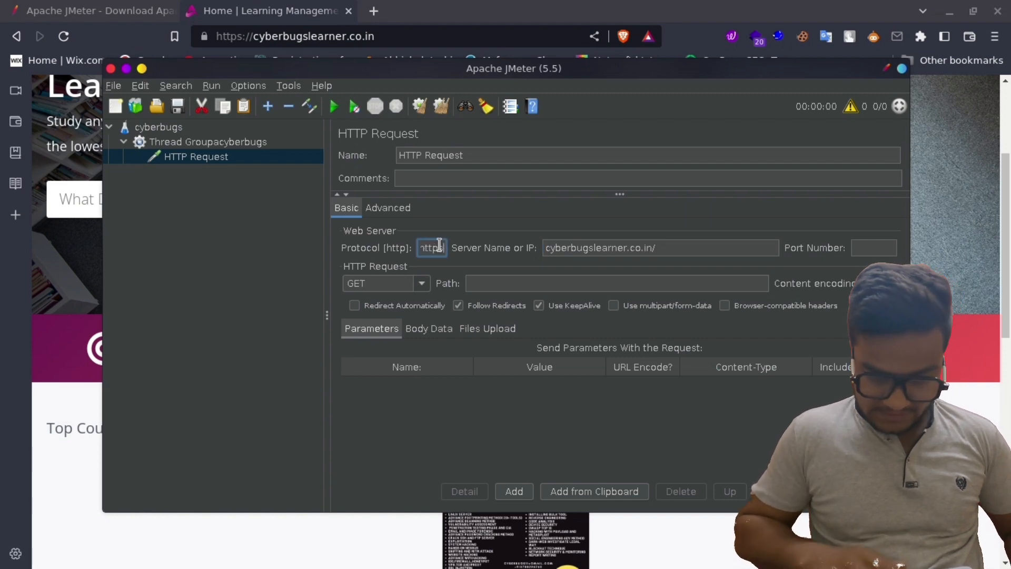
left_click(680, 249)
left_click(616, 278)
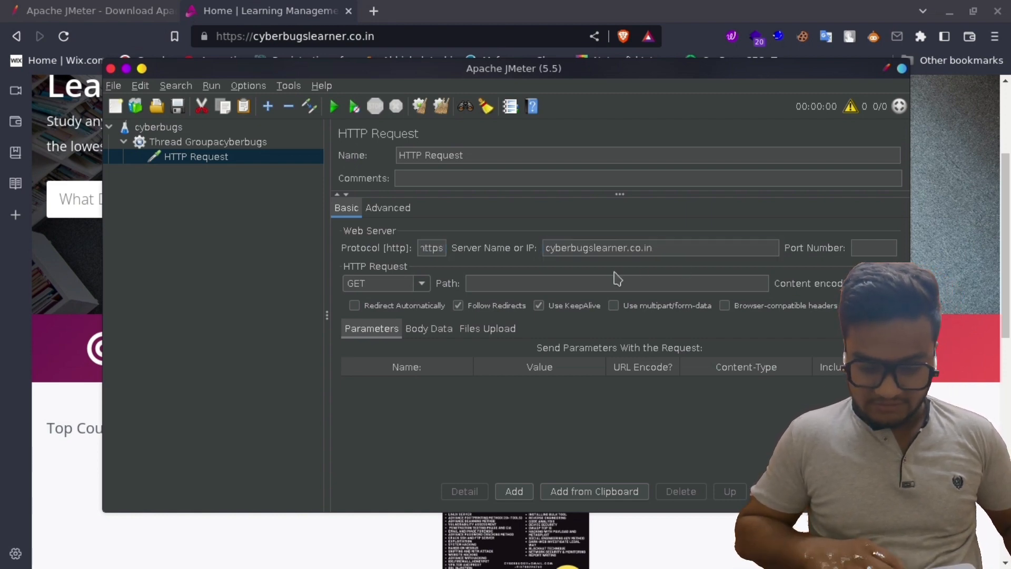
left_click(612, 284)
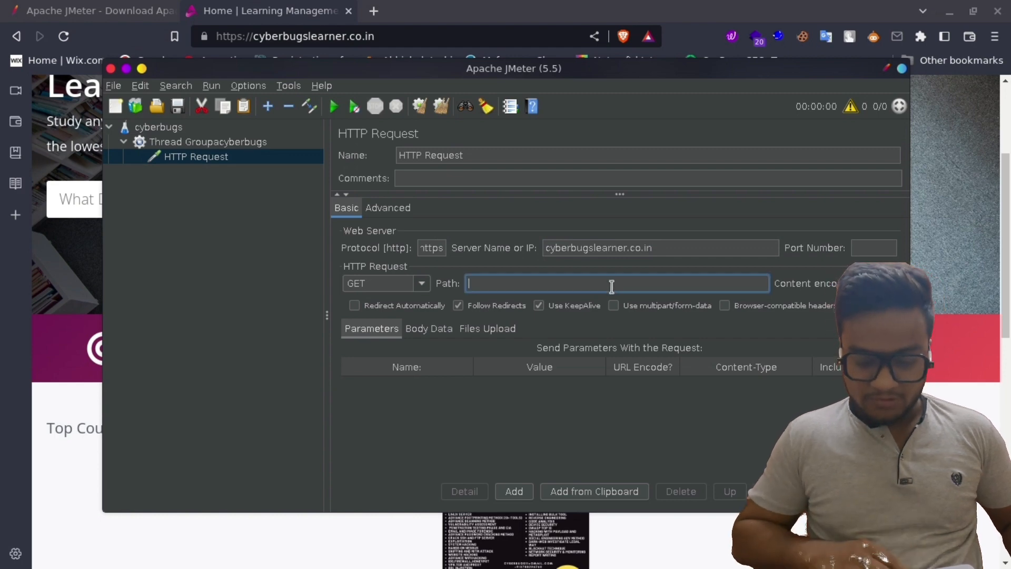
type("/")
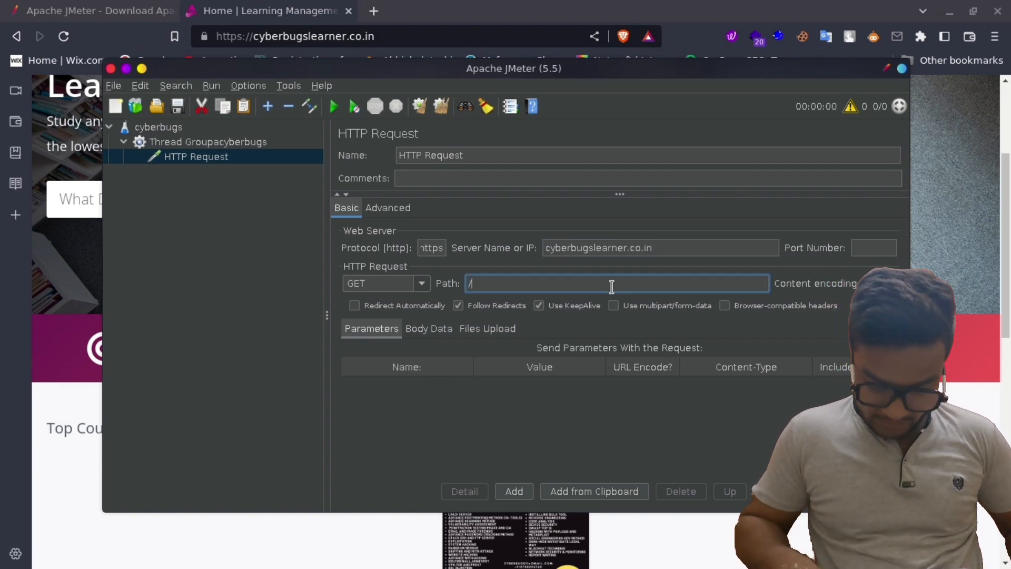
Step: Try the example paths /api/login and /api/signup for the HTTP request, and restore the path to /
type("api/login")
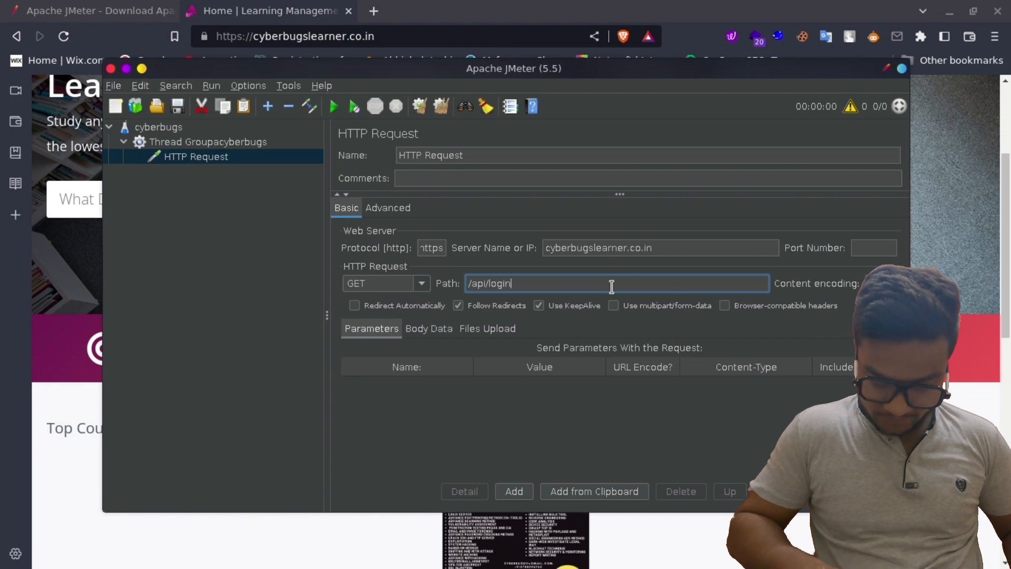
key("BackSpace")
key("BackSpace")
key("BackSpace")
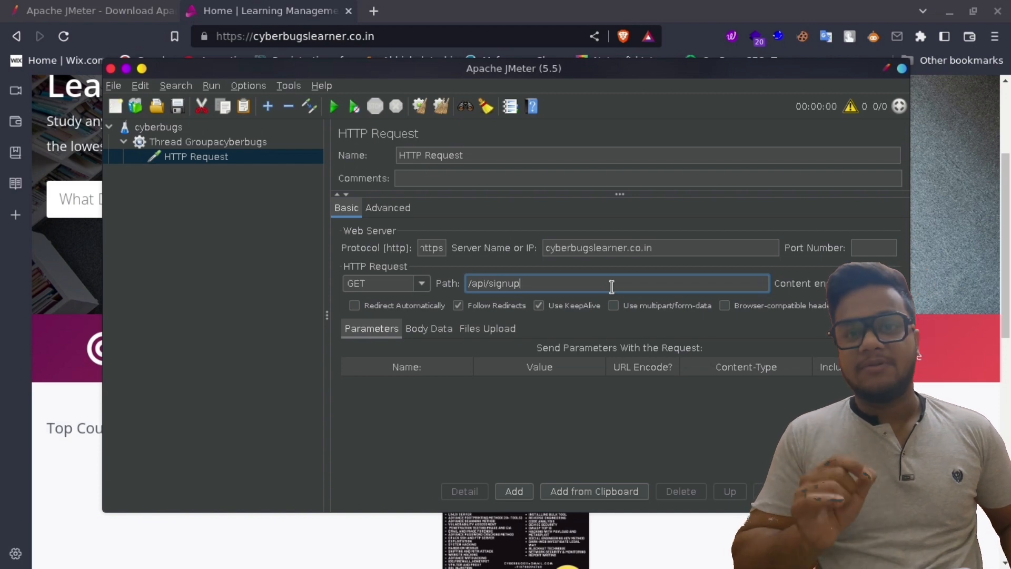
key("BackSpace")
key("BackSpace")
key("BackSpace")
key("BackSpace")
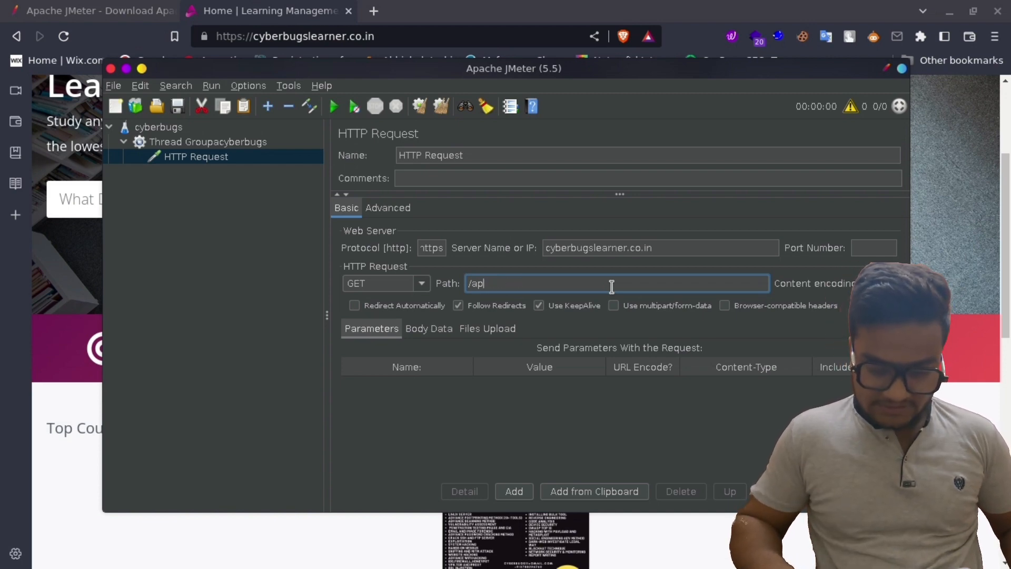
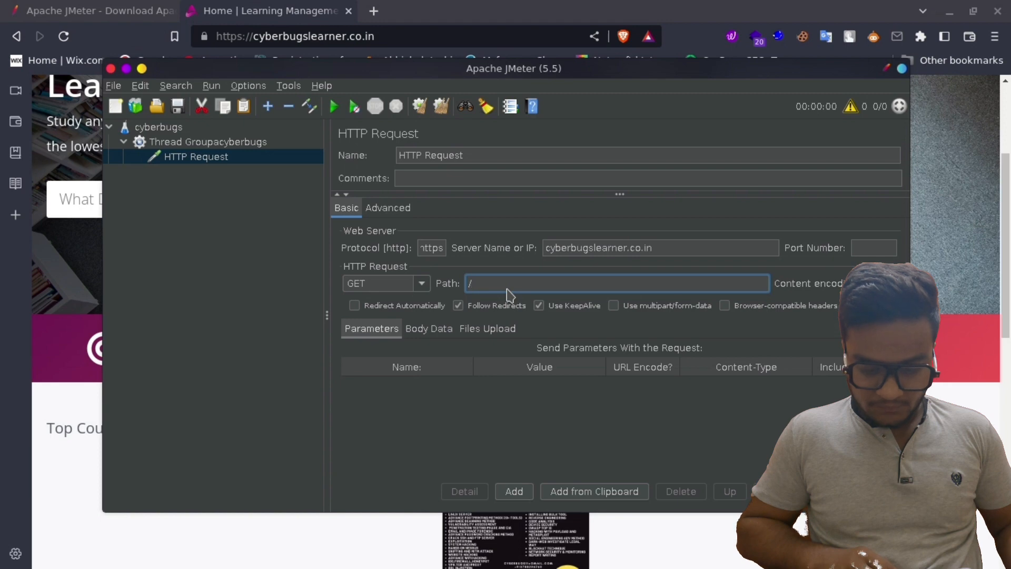
Step: Add a View Results Tree listener under the HTTP Request
right_click(181, 161)
mouse_move(227, 168)
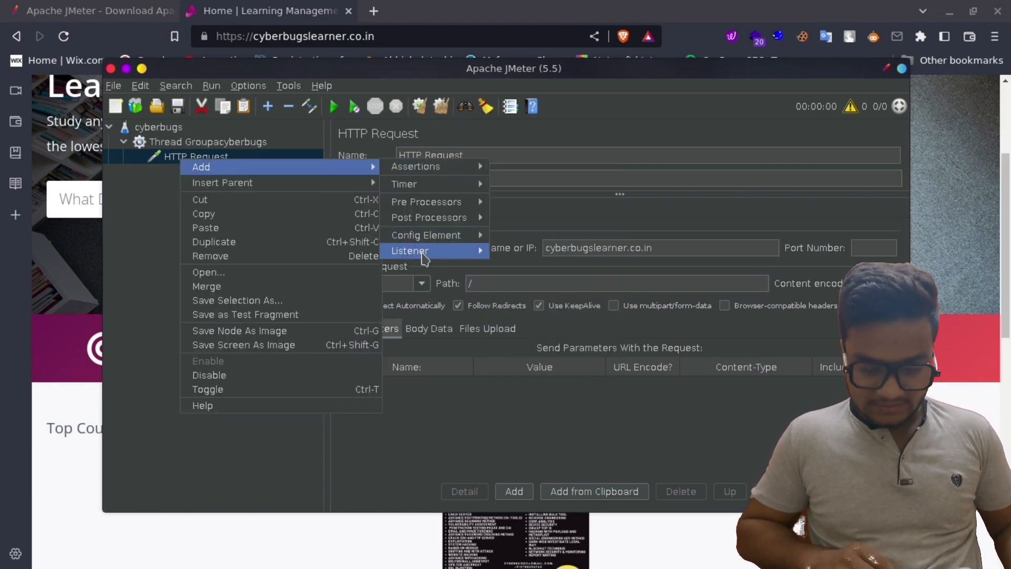
mouse_move(424, 258)
left_click(523, 251)
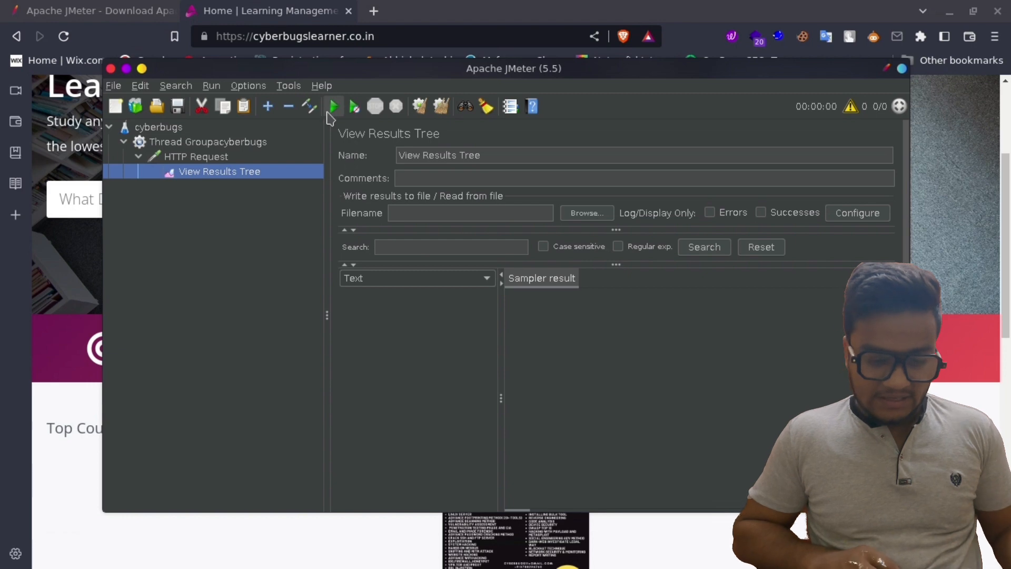
Step: Start the test, saving the plan as View Results Tree.jmx in the bin folder and replacing the existing file
left_click(328, 113)
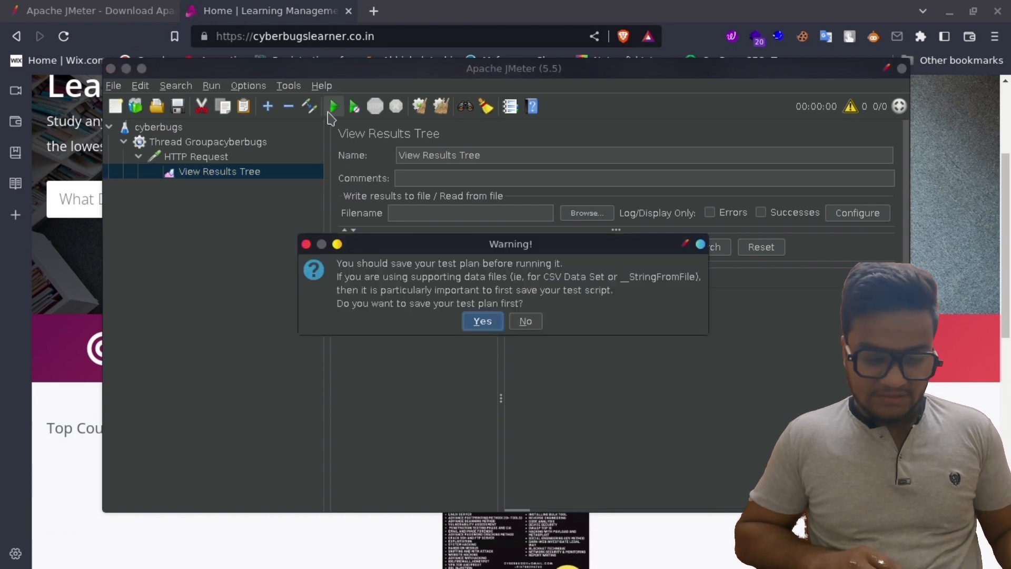
left_click(483, 322)
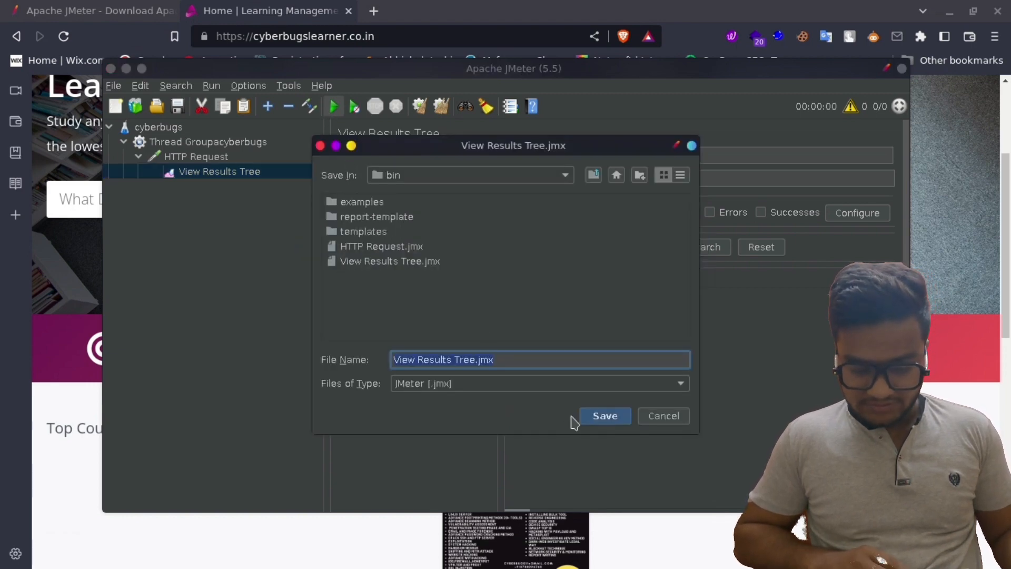
left_click(601, 416)
left_click(477, 316)
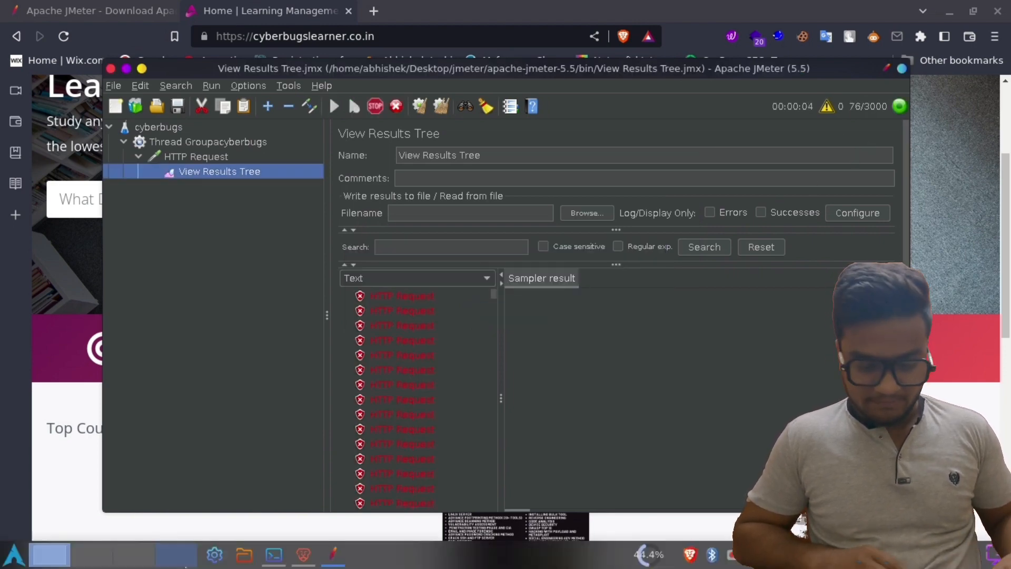
Step: Find and launch Wireshark from the system applications, entering the account password to authorize it
left_click(15, 554)
type("wire")
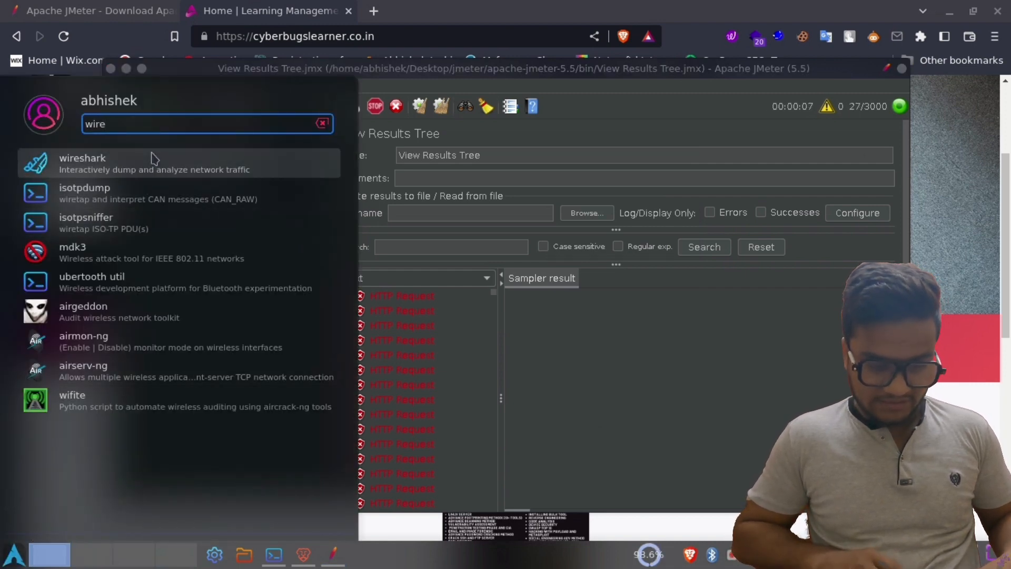
left_click(153, 164)
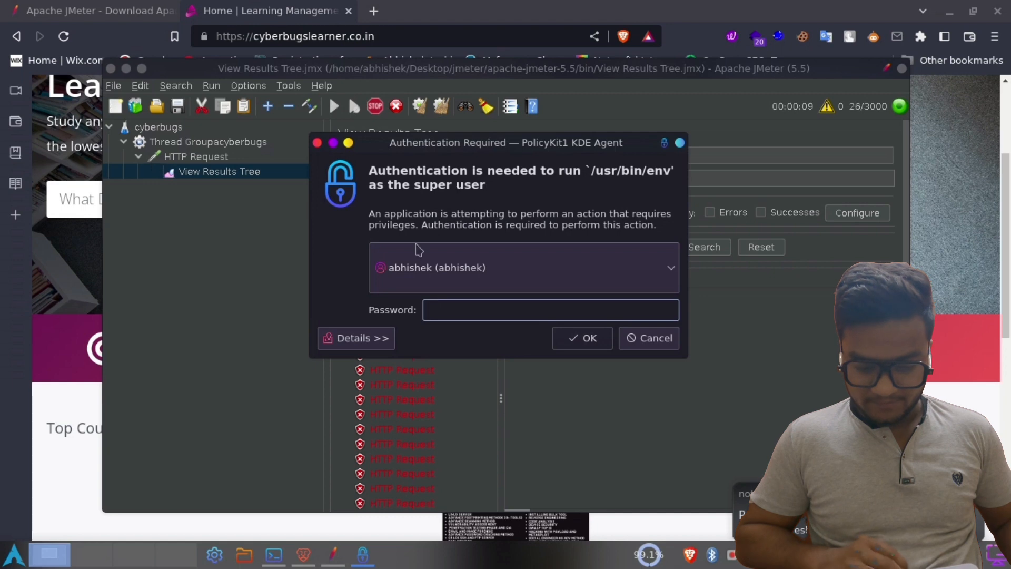
type("•••••••")
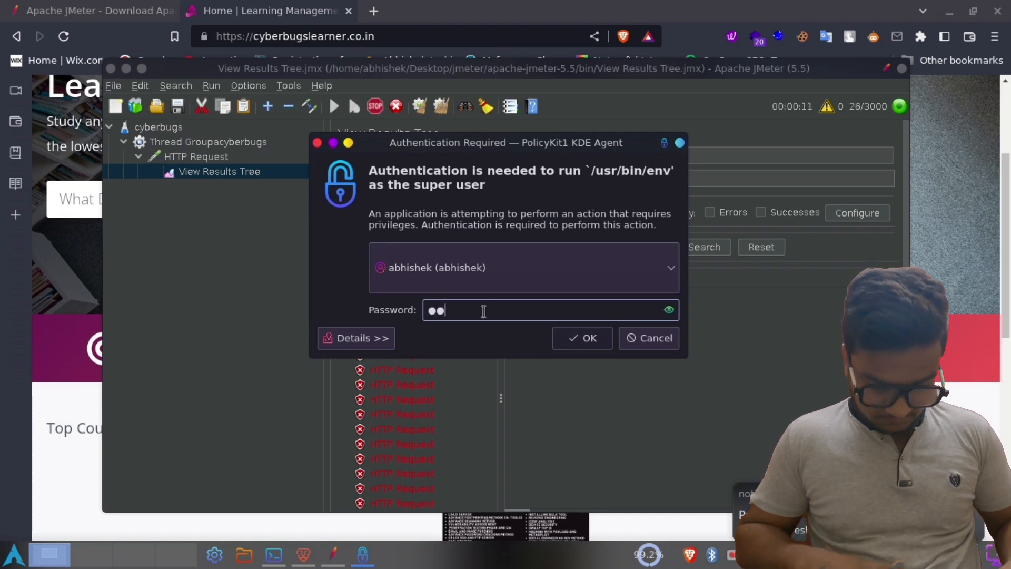
key("Return")
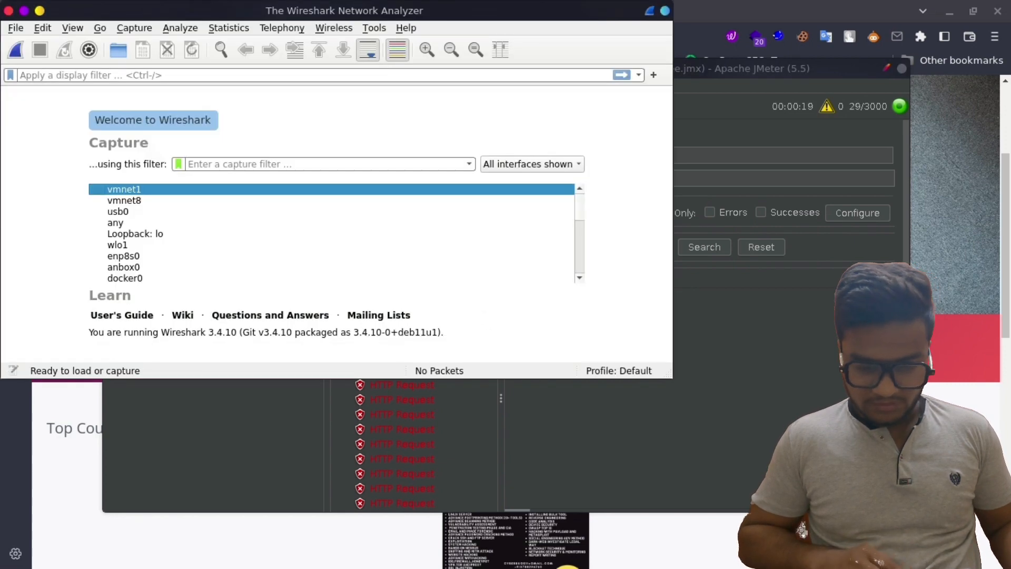
Step: Switch back to Apache JMeter and view the sampler result of the second HTTP request in the results tree
left_click(710, 317)
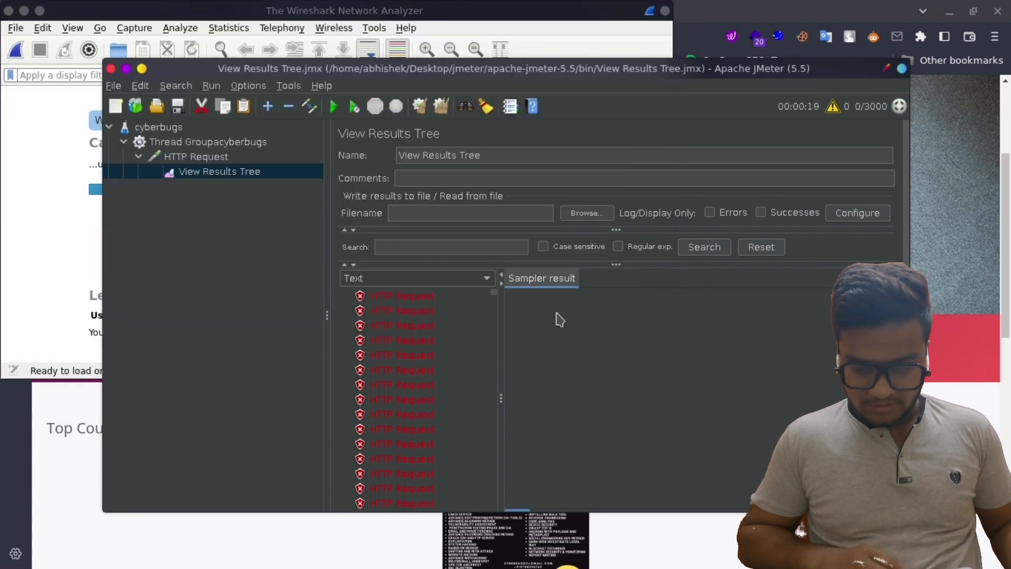
left_click(432, 310)
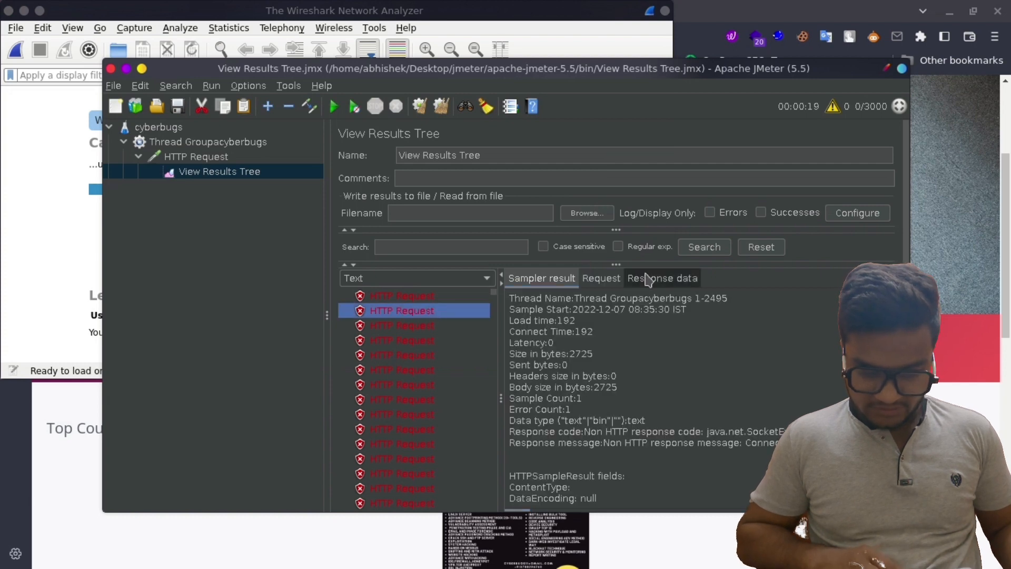
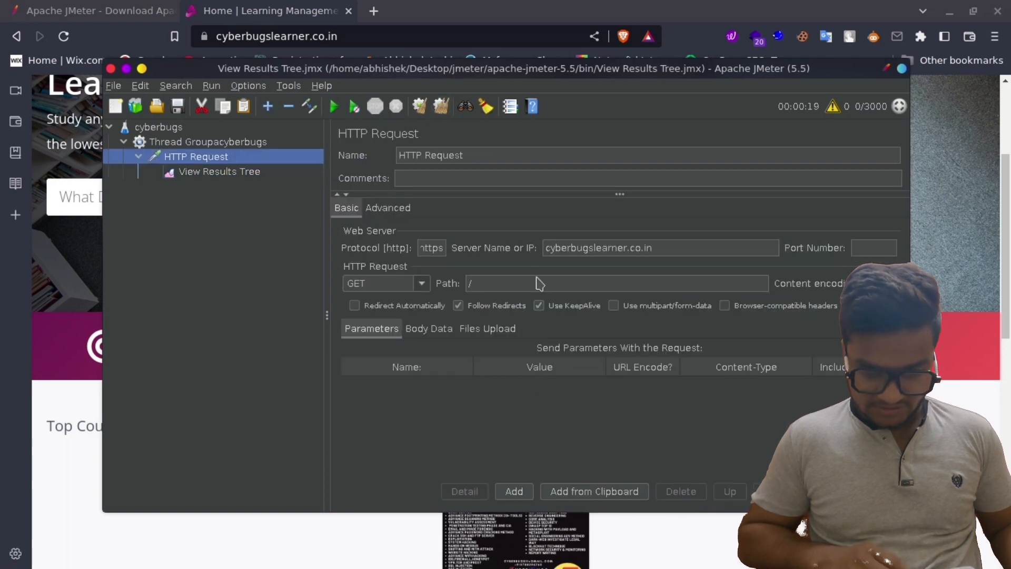
Step: Clear the path of the HTTP Request
left_click(537, 279)
key("BackSpace")
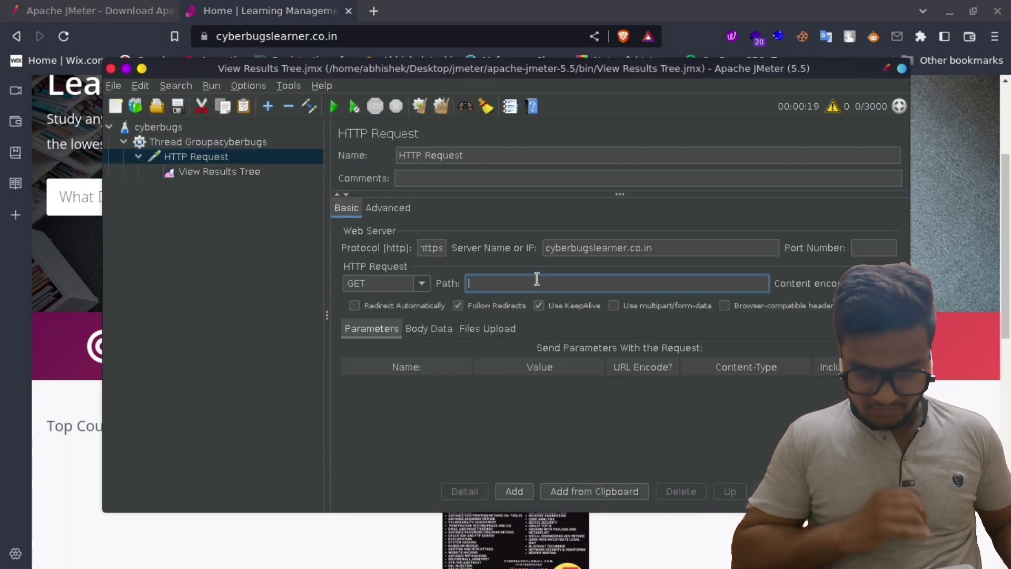
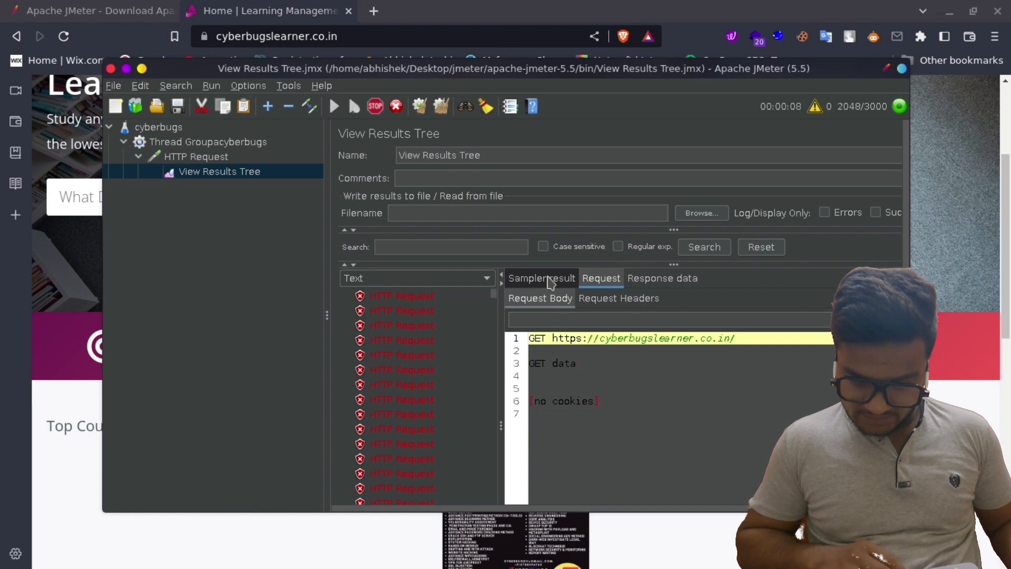
Step: View the sampler result and response data of the selected failed request, and stop the running test
left_click(550, 279)
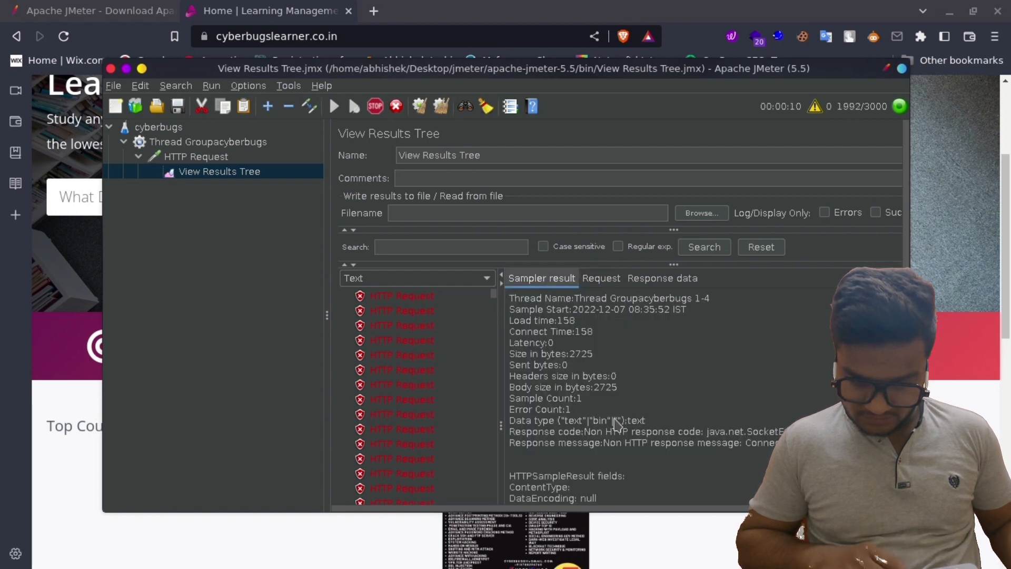
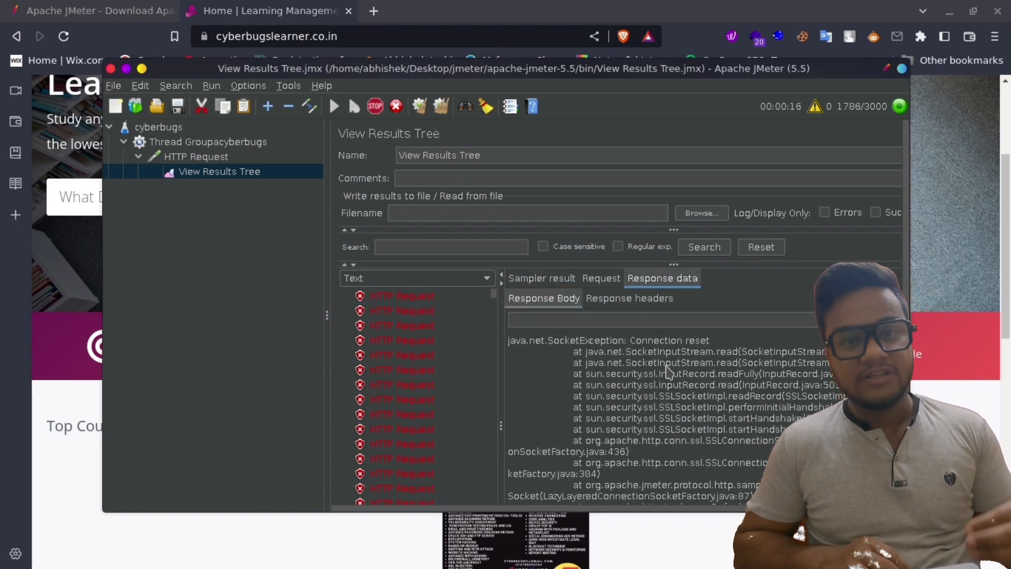
left_click(383, 107)
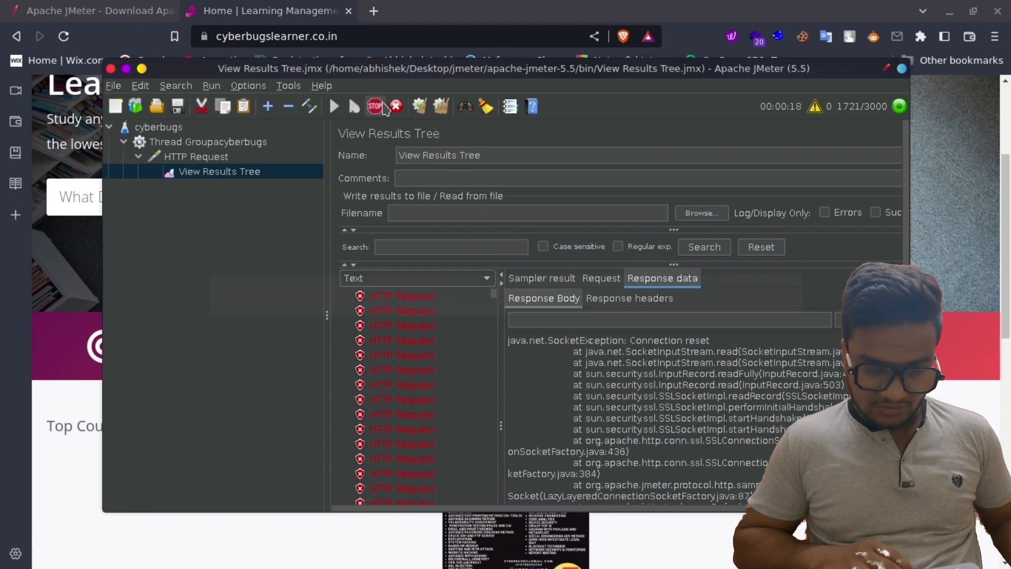
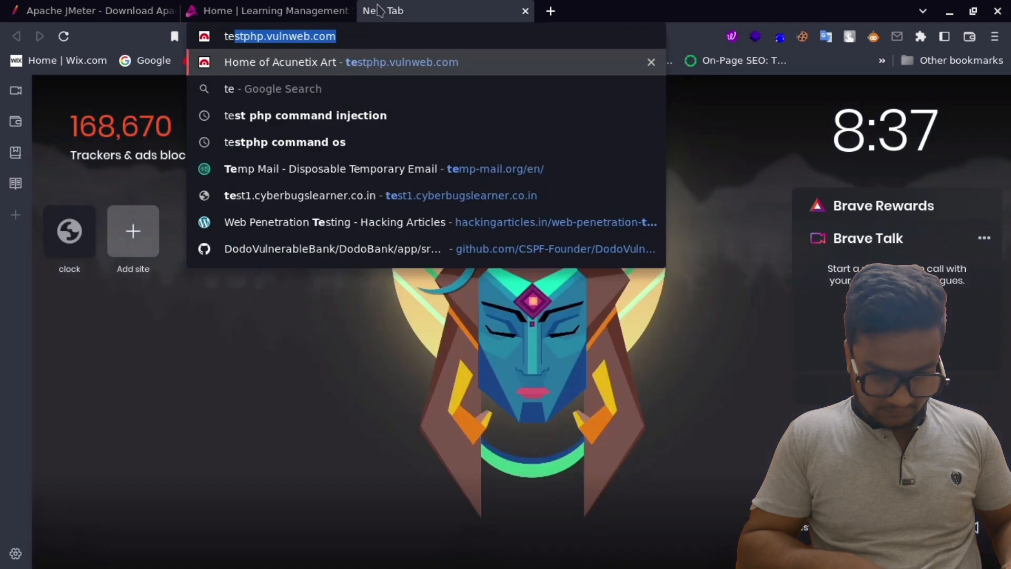
Step: Open testphp.vulnweb.com in a new browser tab and select its full address for copying
key("Return")
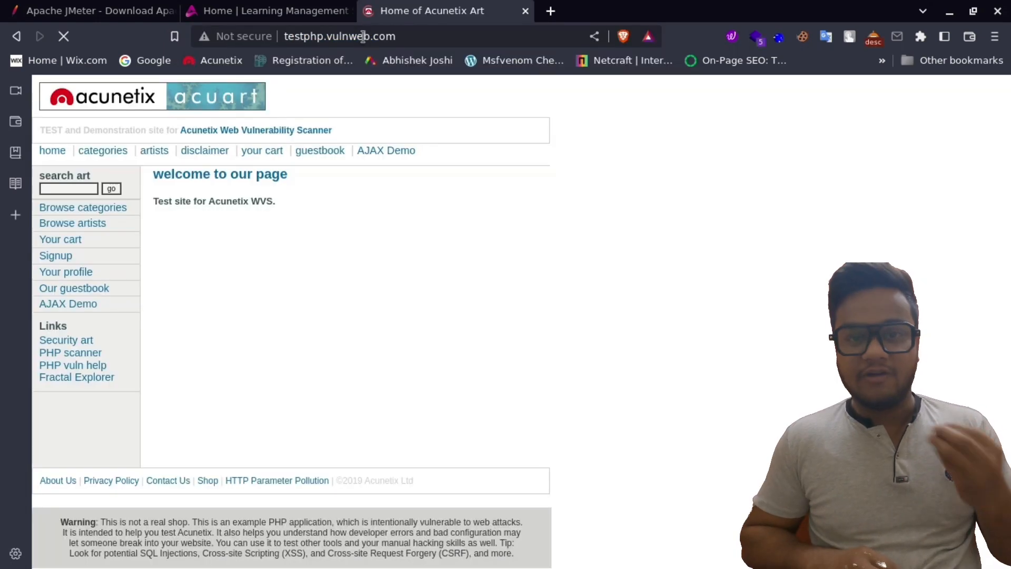
left_click(364, 36)
double_click(364, 37)
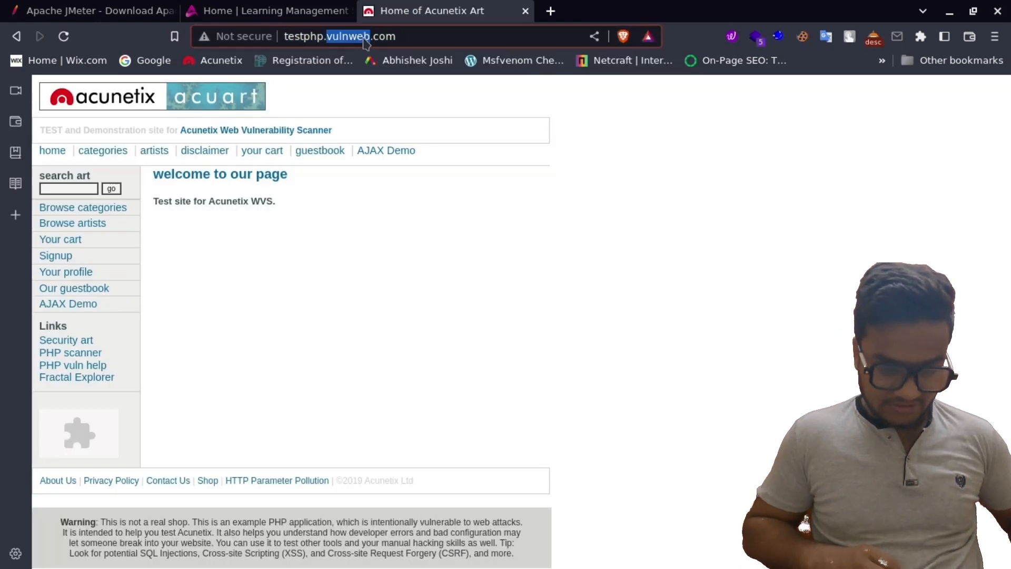
triple_click(365, 38)
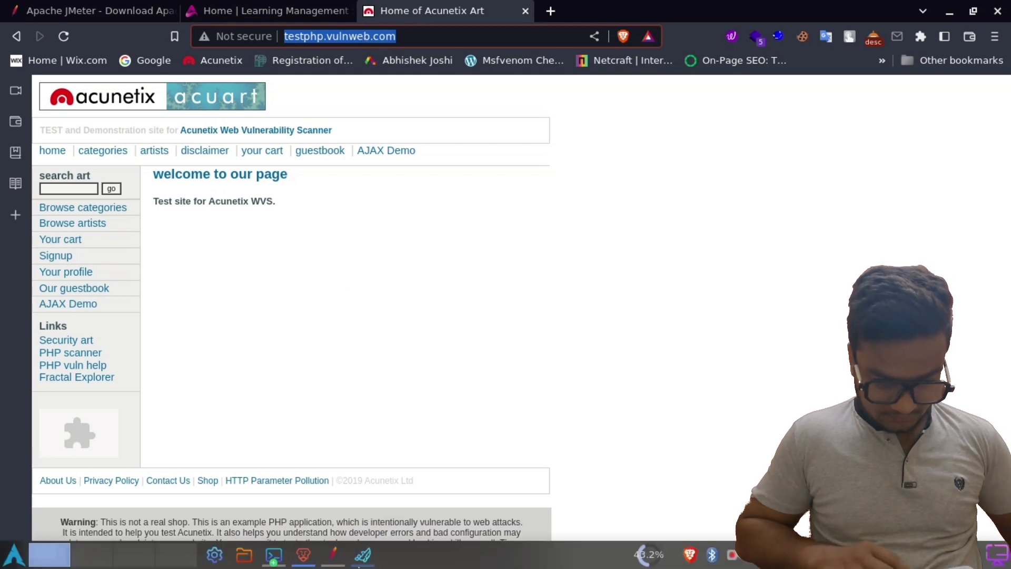
left_click(344, 560)
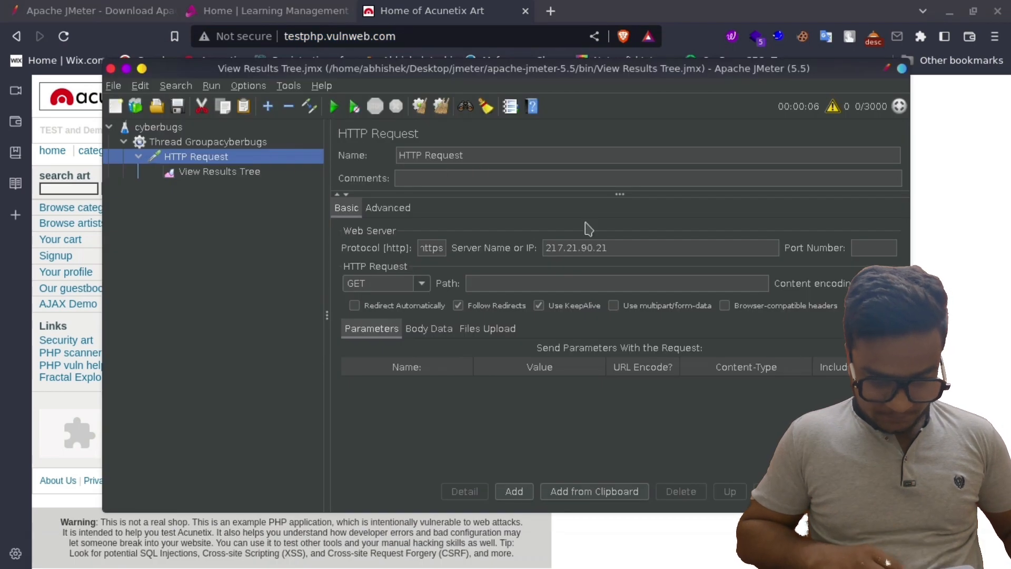
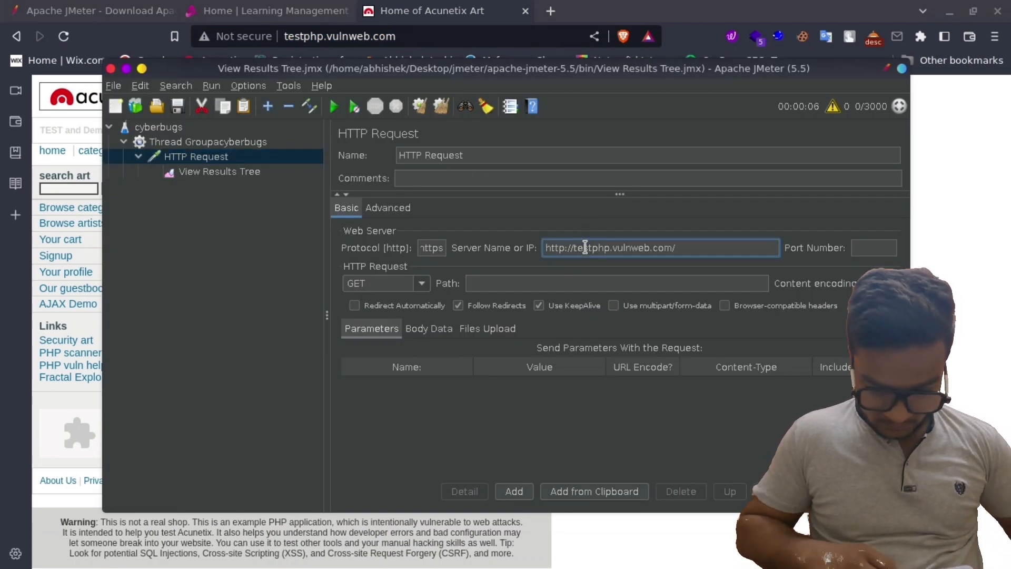
left_click_drag(572, 248, 535, 250)
key("BackSpace")
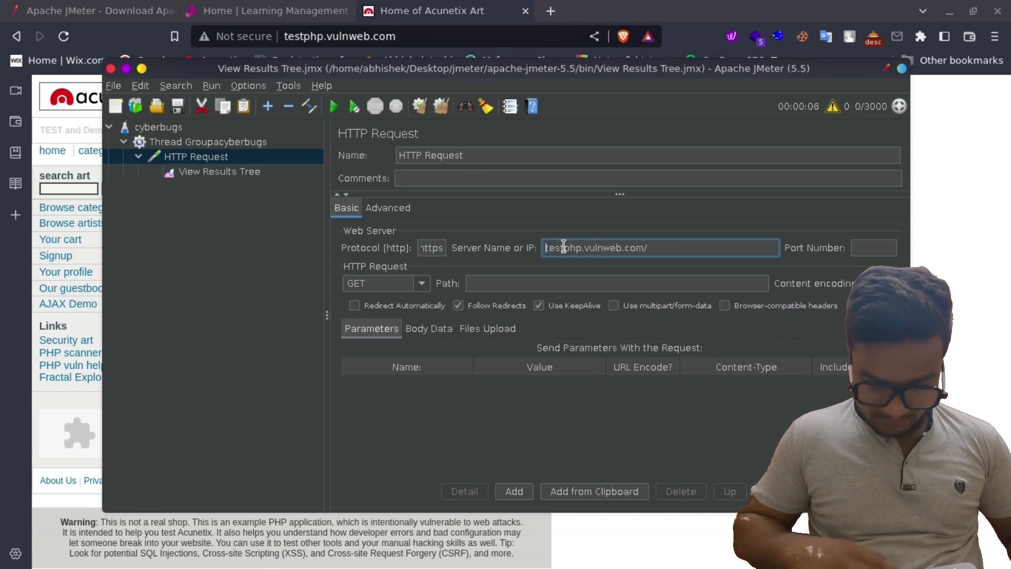
left_click(685, 248)
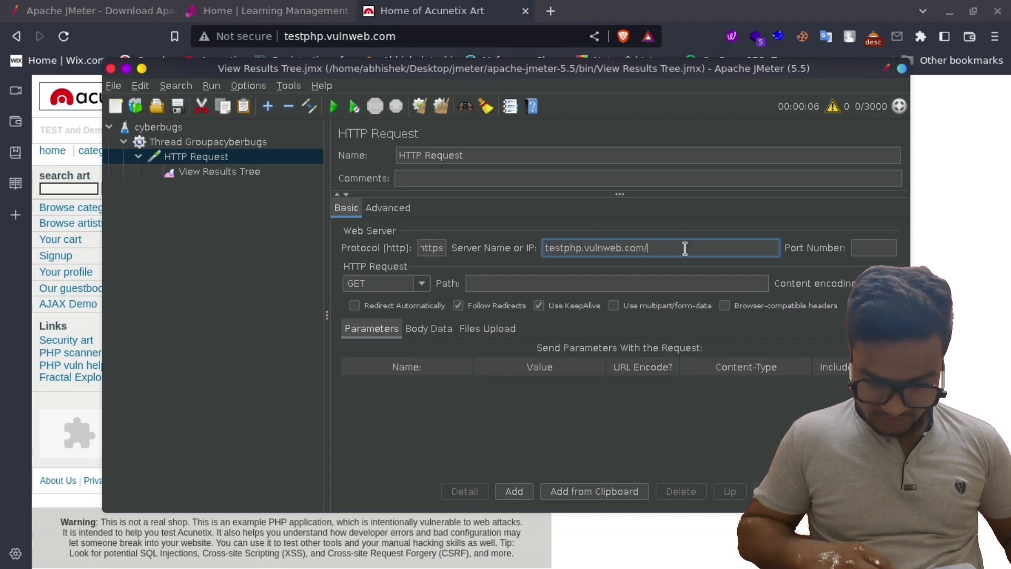
left_click(444, 247)
key("BackSpace")
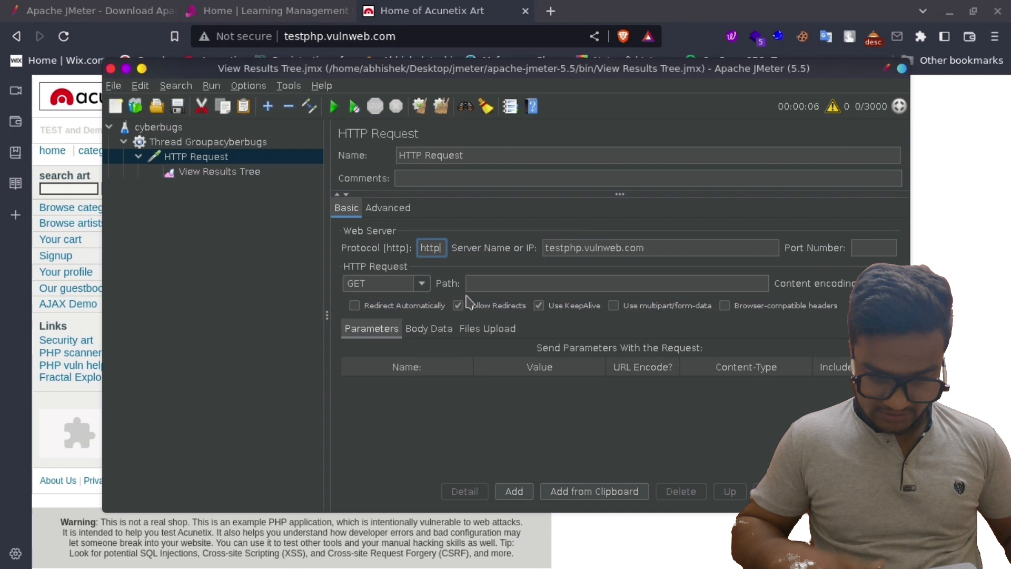
left_click(494, 283)
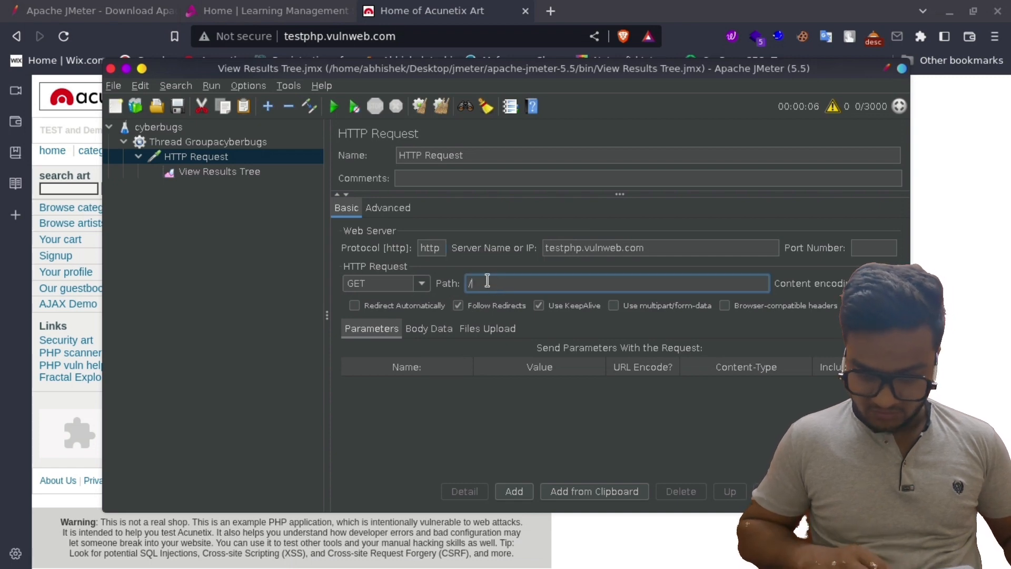
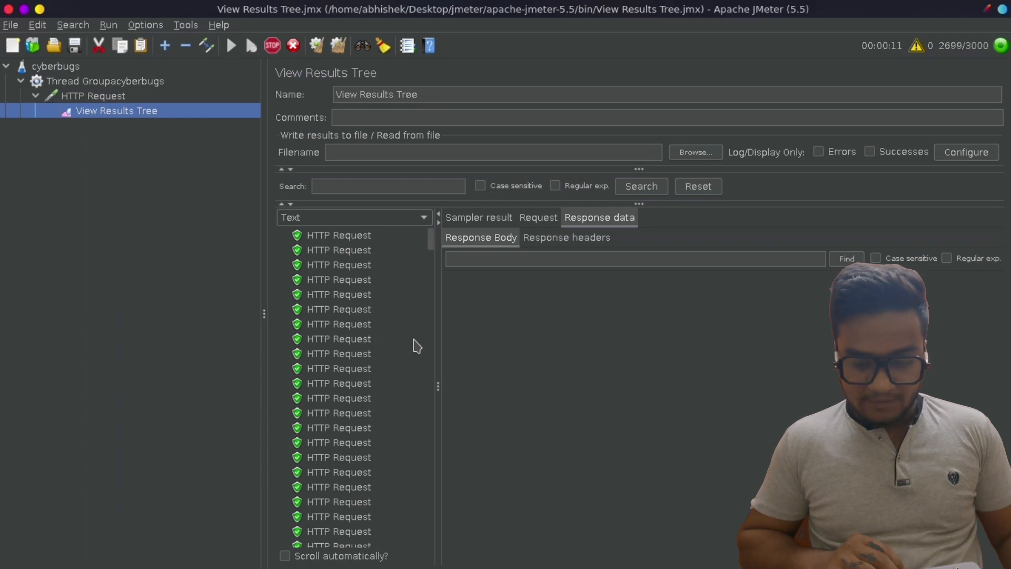
Step: Inspect the first HTTP request's response body, response headers and sampler result in the results tree
left_click(361, 238)
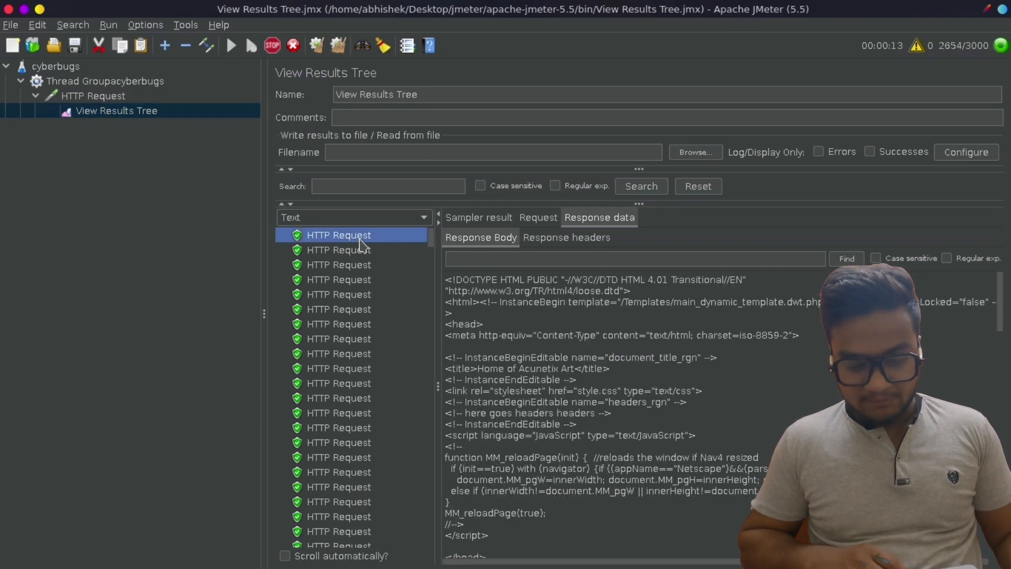
left_click(550, 247)
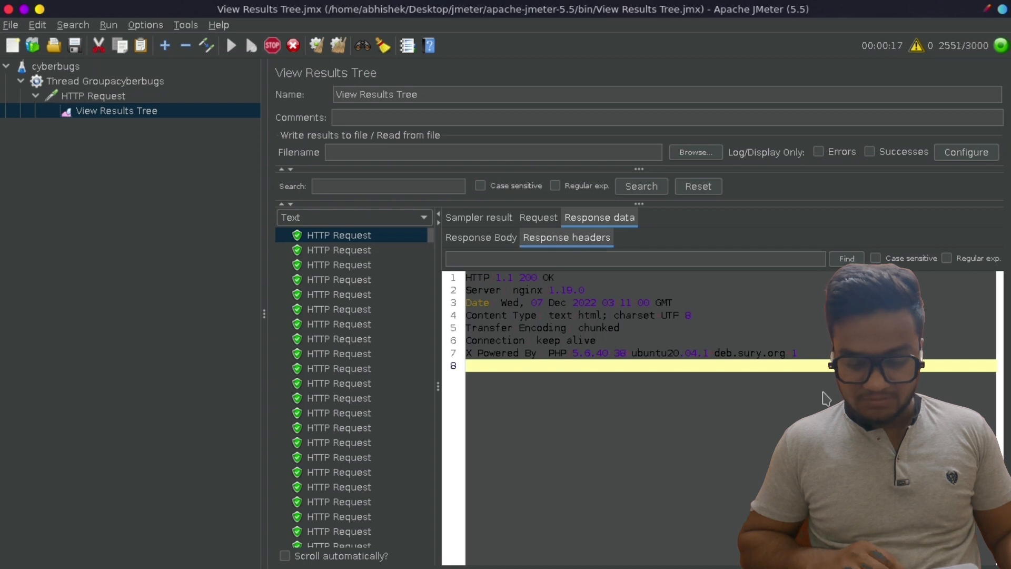
key("ctrl+a")
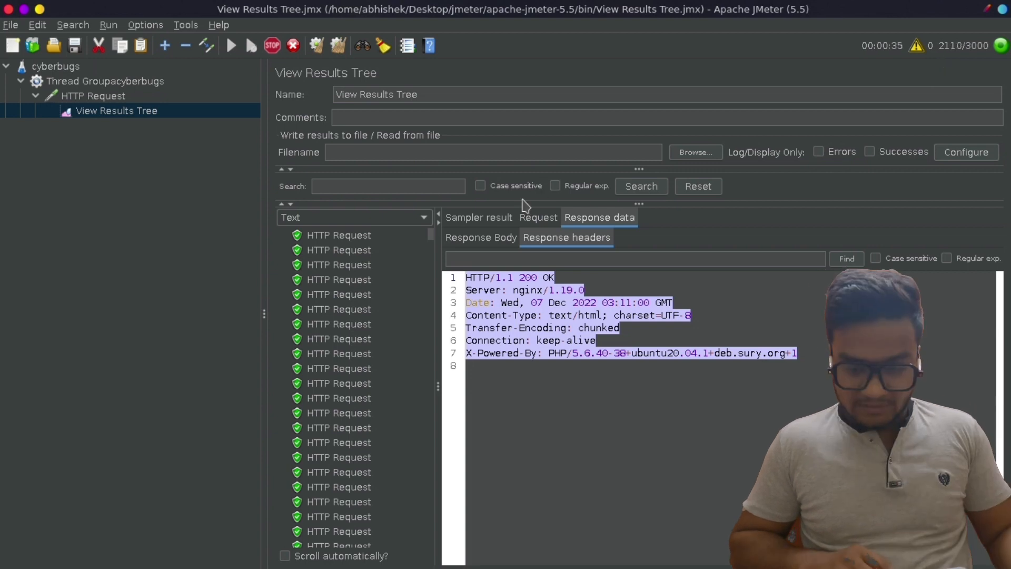
left_click_drag(432, 236, 425, 198)
left_click(735, 455)
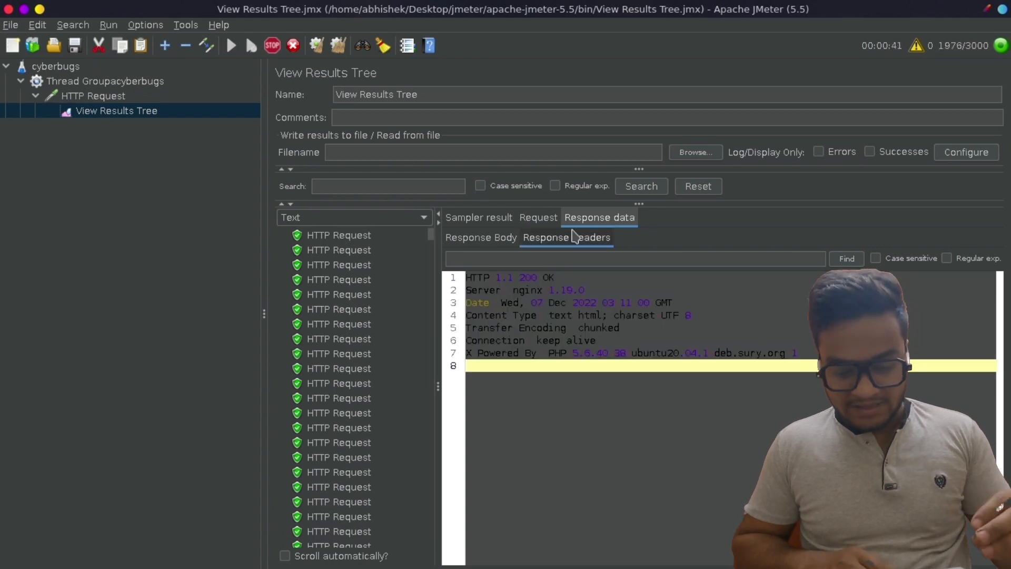
left_click(489, 241)
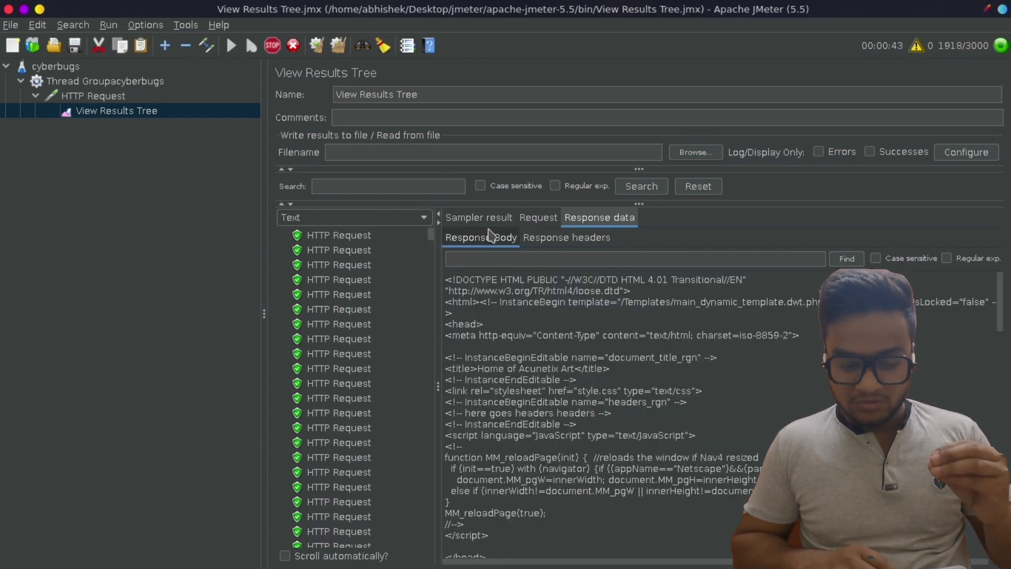
left_click(479, 217)
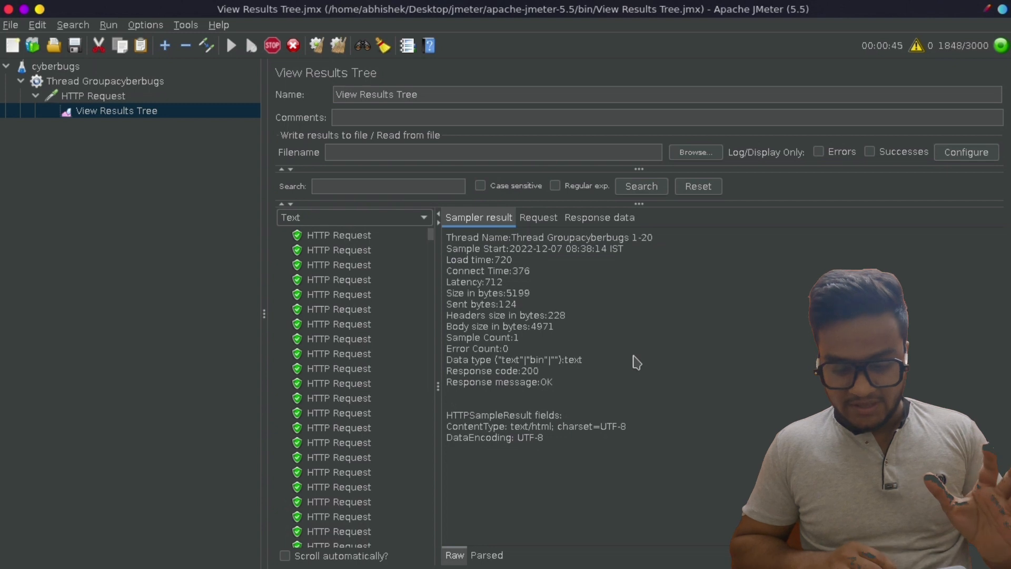
Step: Switch to Wireshark and start a live capture on the usb0 interface with the http display filter
mouse_move(643, 567)
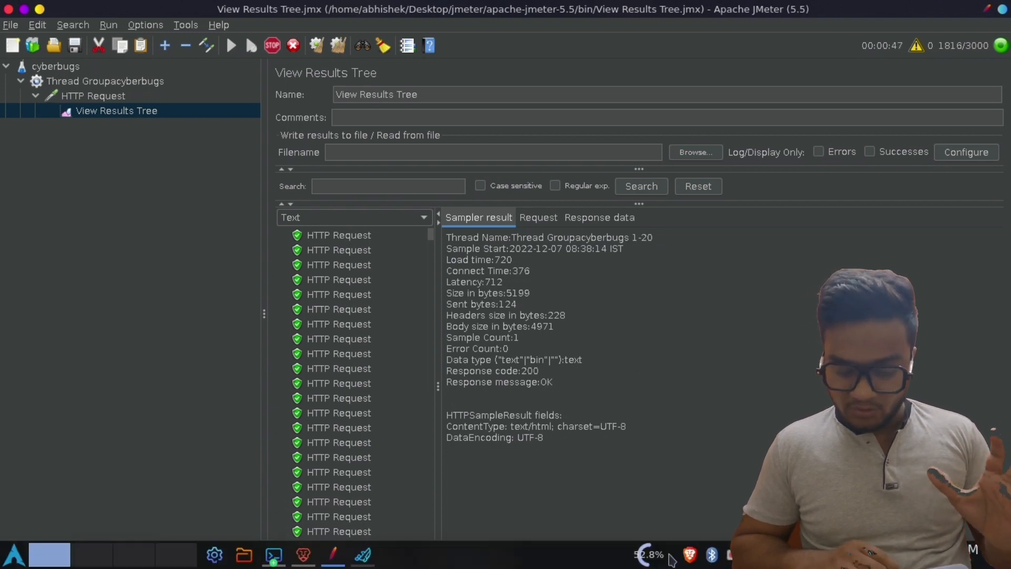
left_click(363, 555)
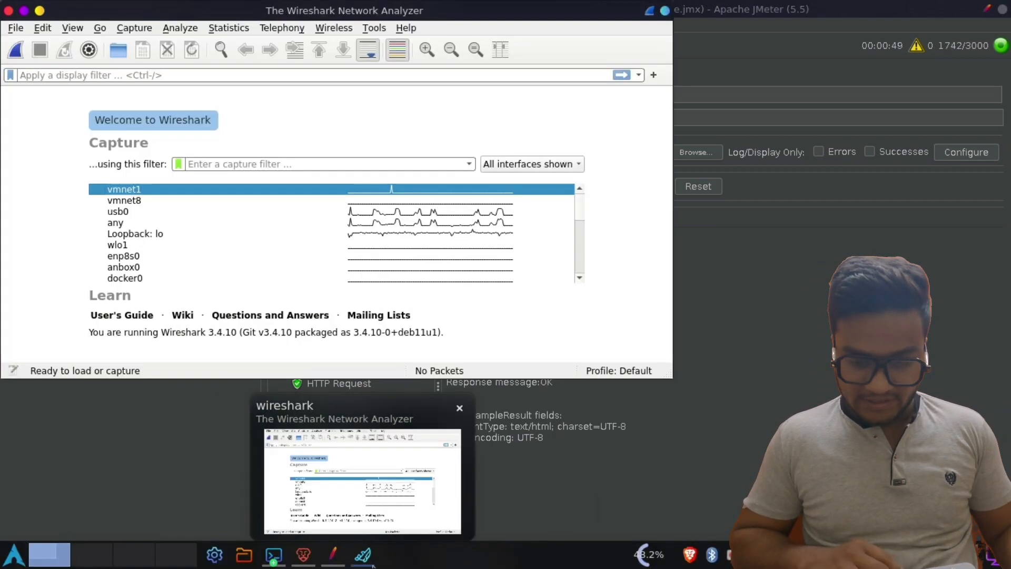
left_click(15, 49)
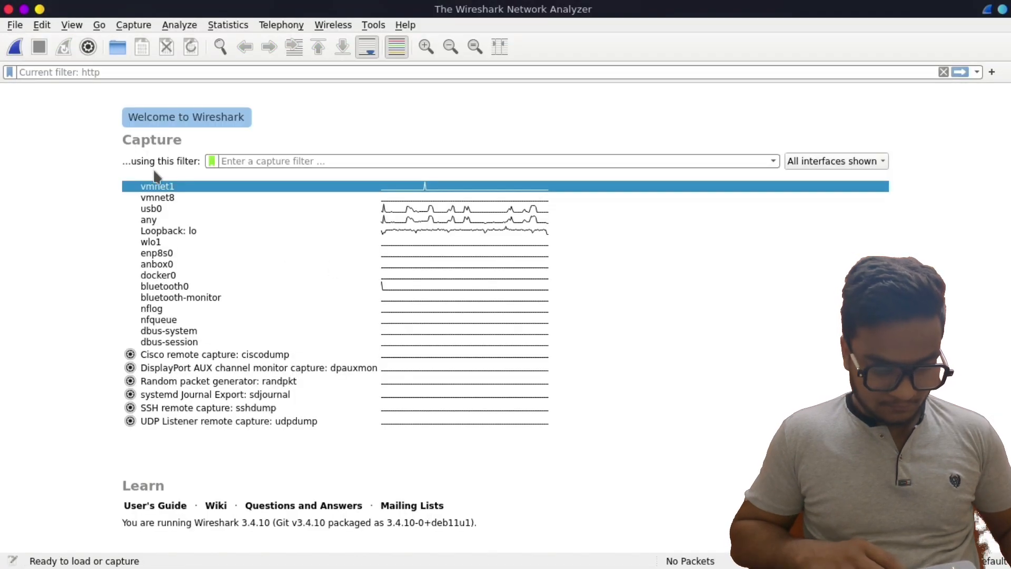
left_click(154, 210)
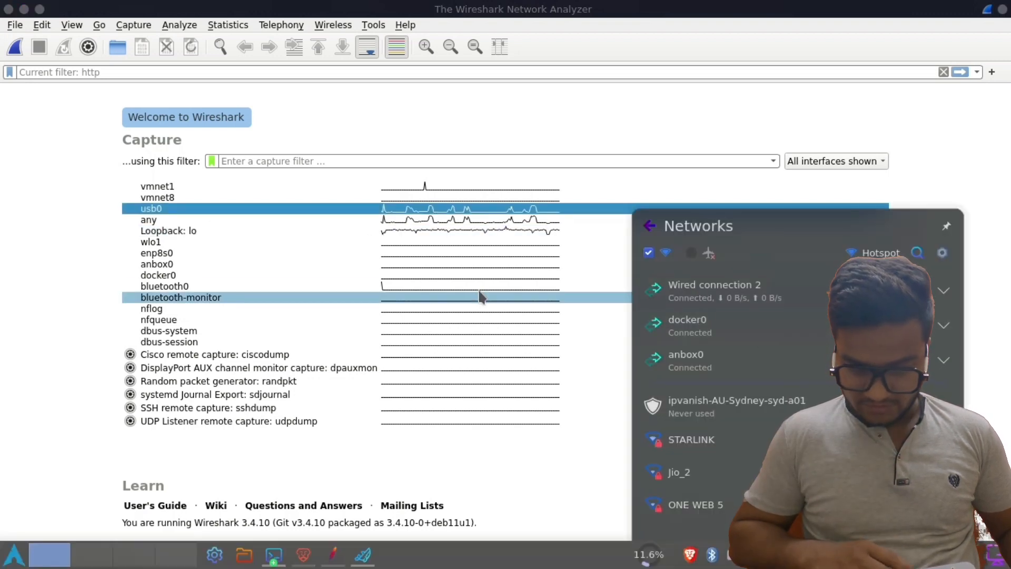
left_click(148, 198)
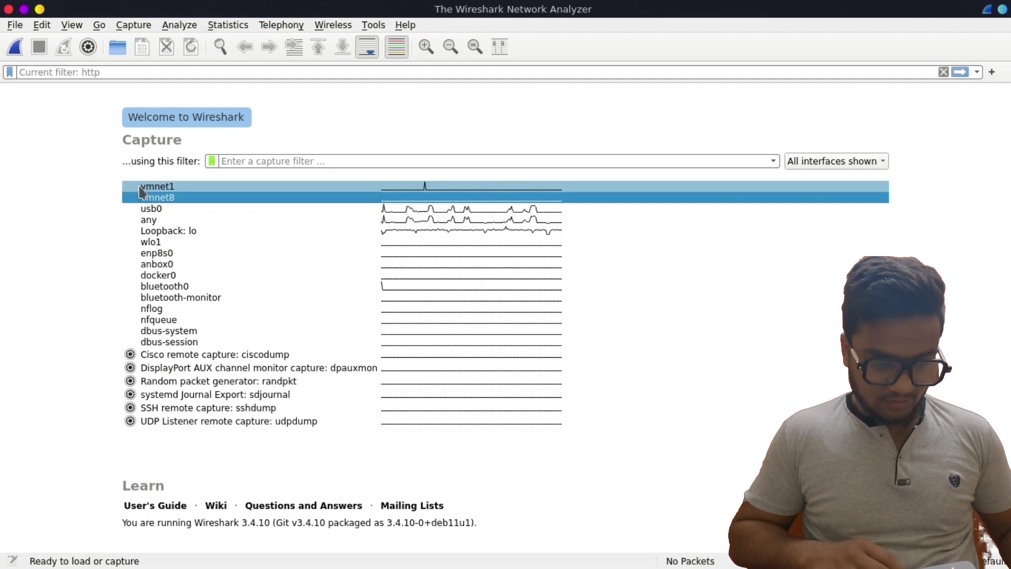
left_click(126, 209)
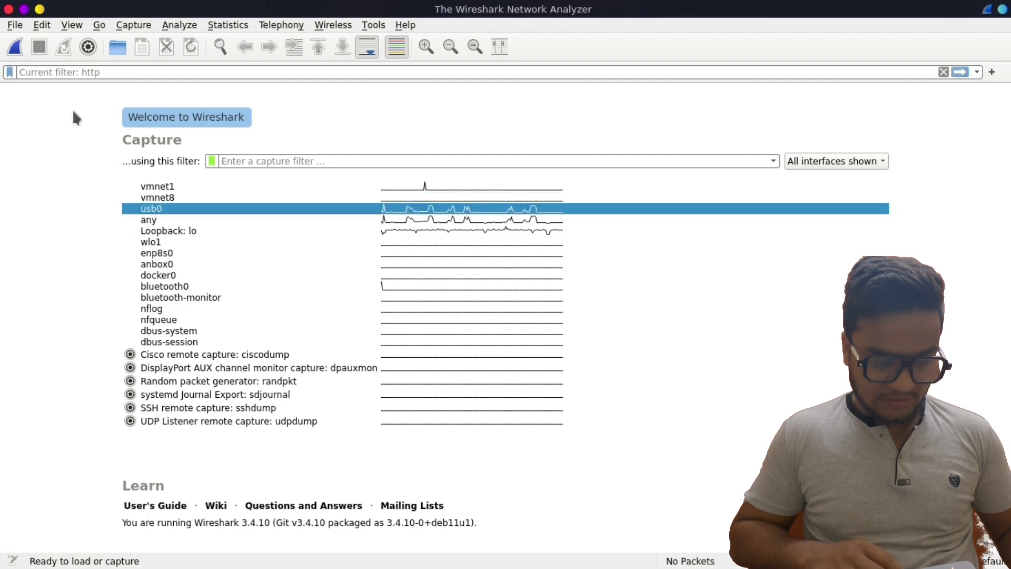
left_click(16, 49)
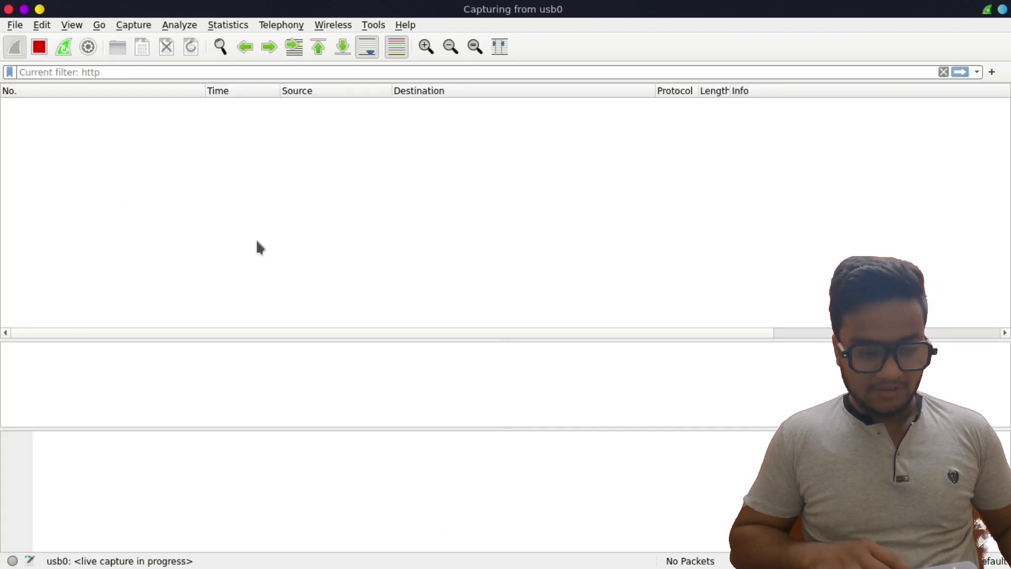
Step: Reload testphp.vulnweb.com in the Brave browser and return to Wireshark to view the captured HTTP packets
left_click(303, 554)
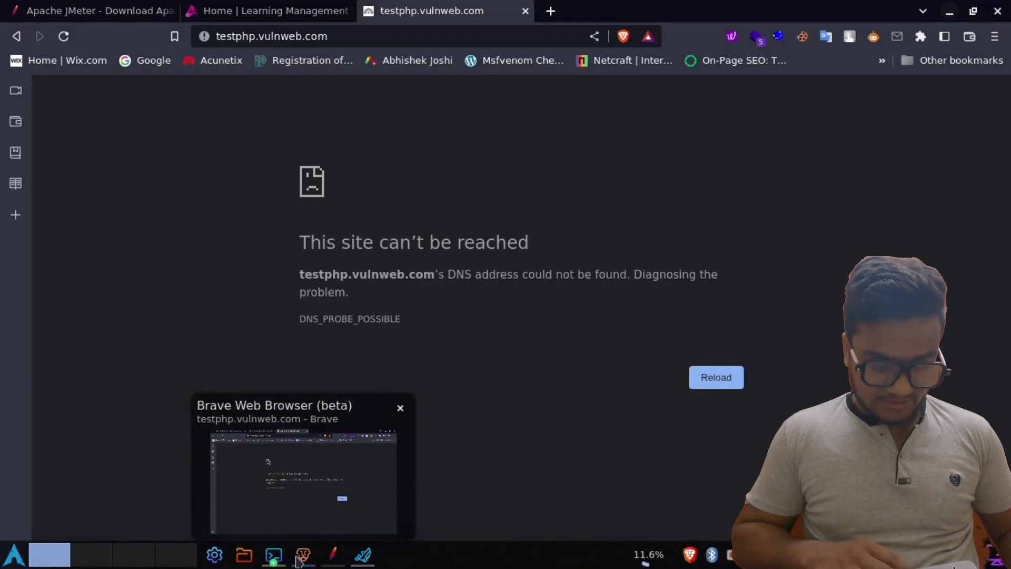
left_click(63, 36)
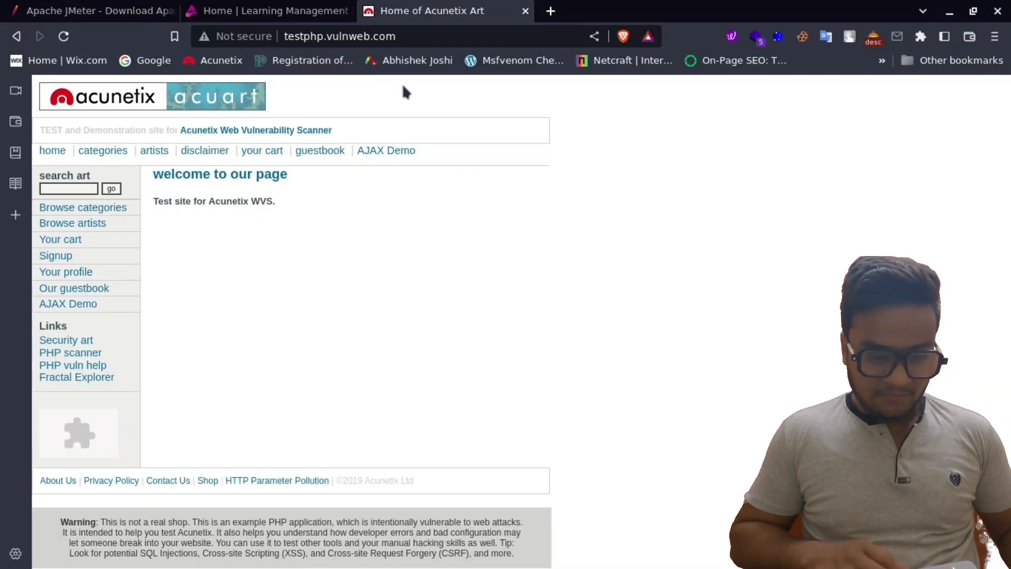
mouse_move(401, 567)
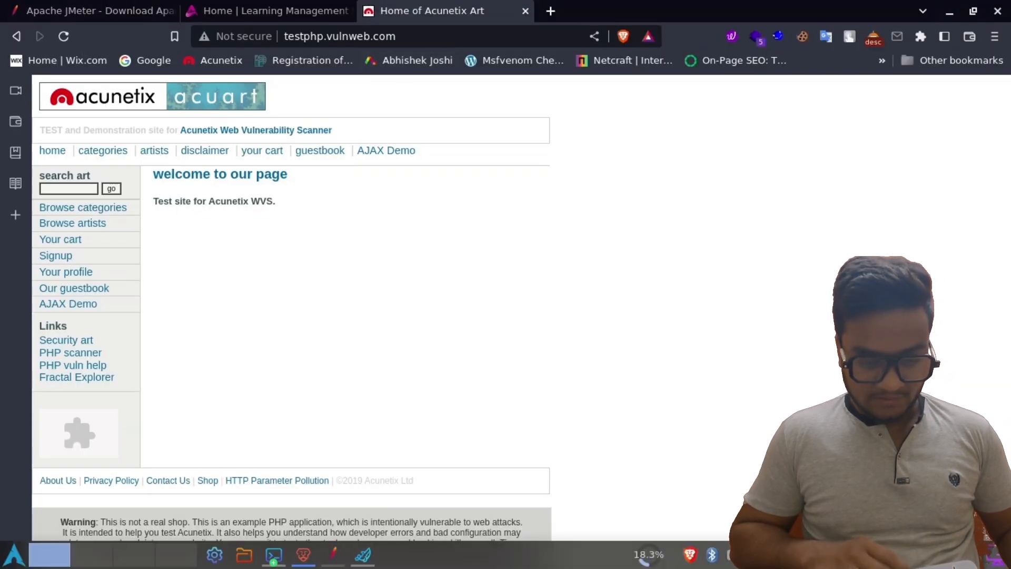
left_click(358, 559)
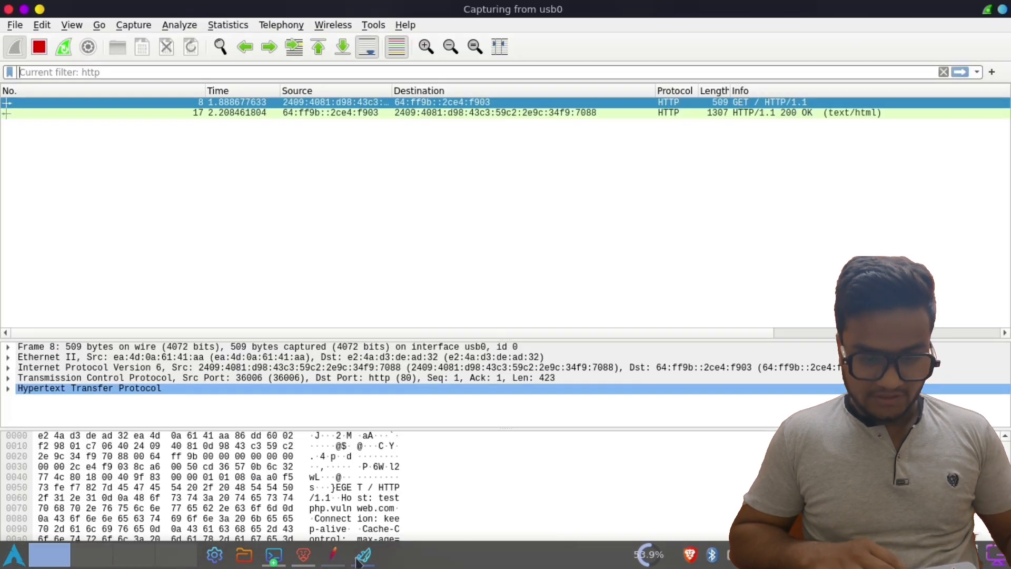
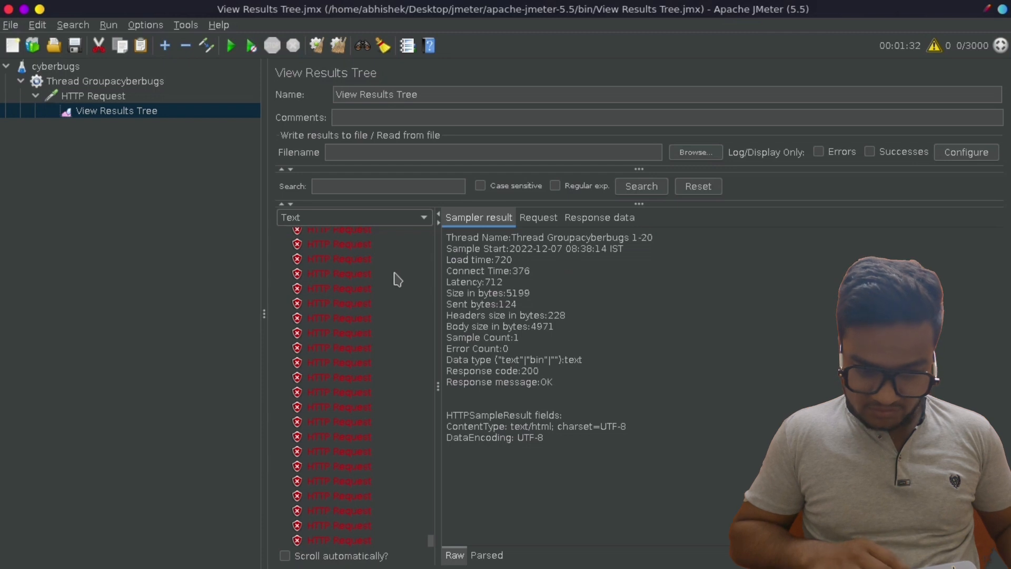
Step: Switch back to Apache JMeter and clear all results of the previous test run
left_click(338, 45)
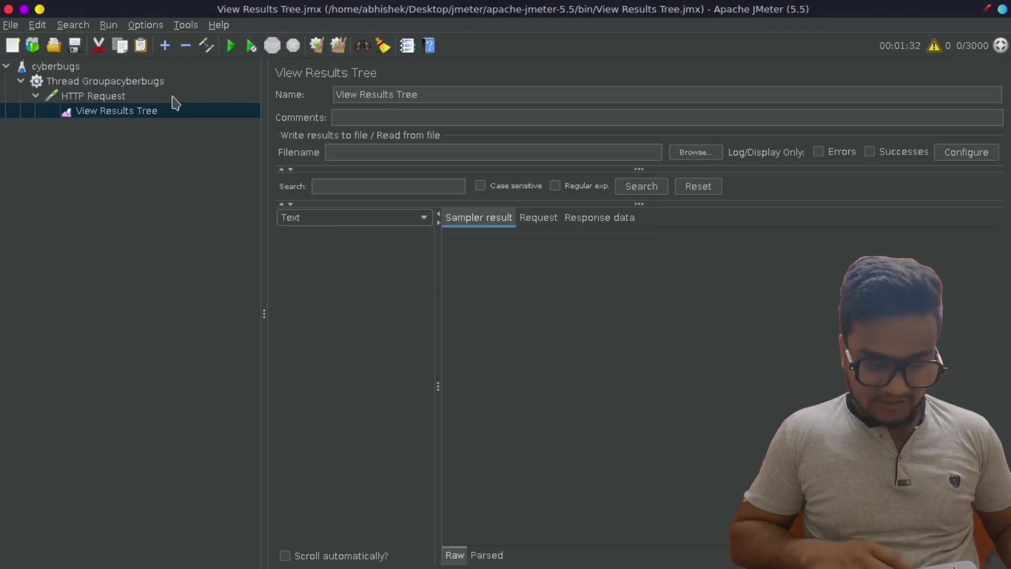
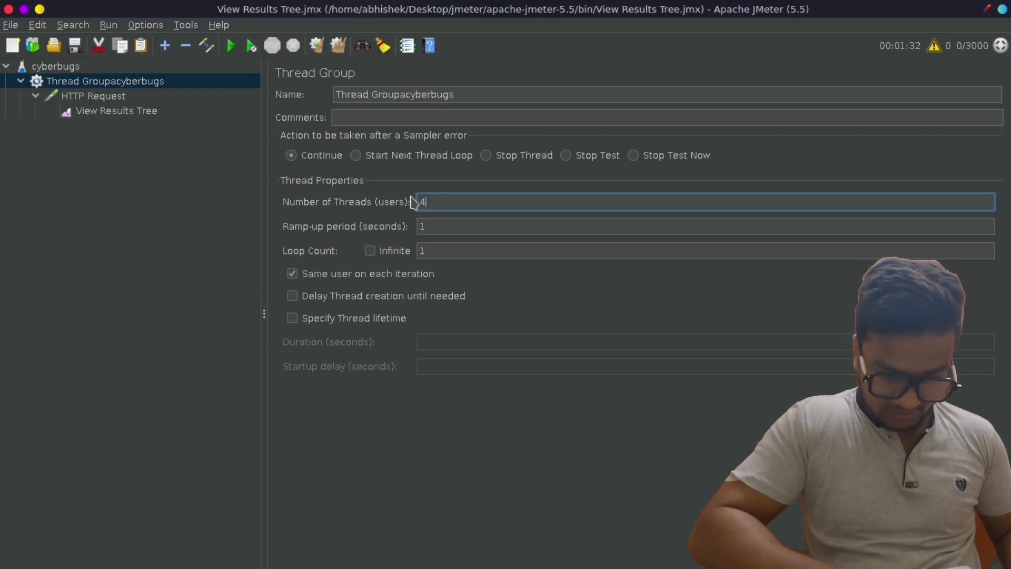
Step: Open the View Results Tree listener and run the load test with 4000 threads against testphp.vulnweb.com
left_click(186, 111)
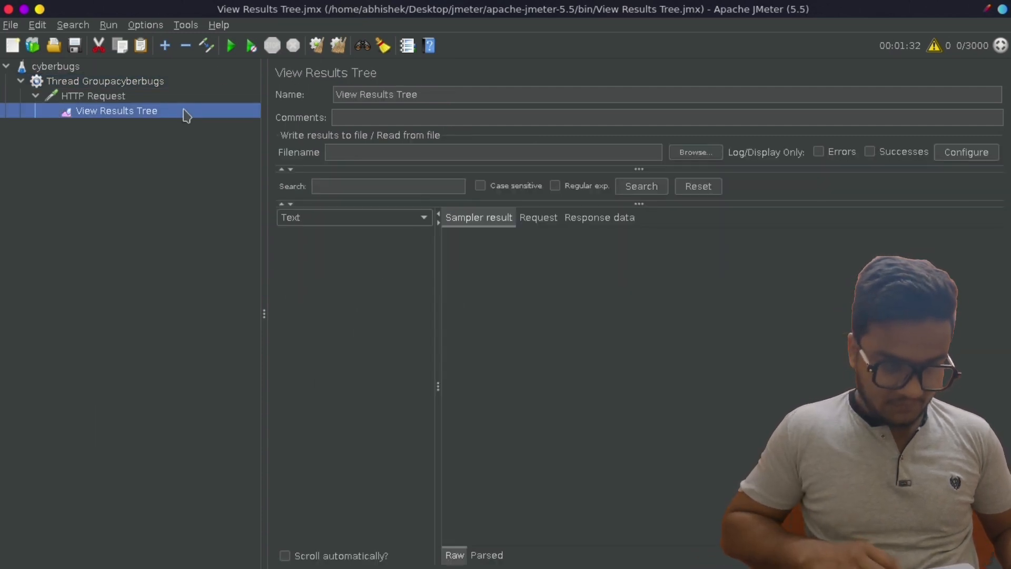
left_click(230, 47)
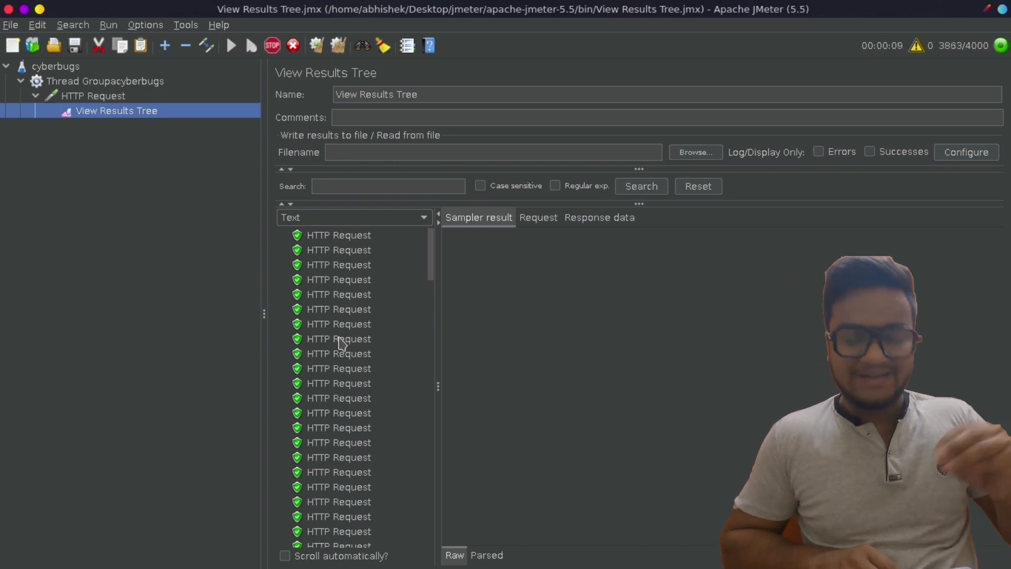
Step: Inspect the sampler result and response body of an HTTP request while the test runs, and look through the request list
left_click(339, 342)
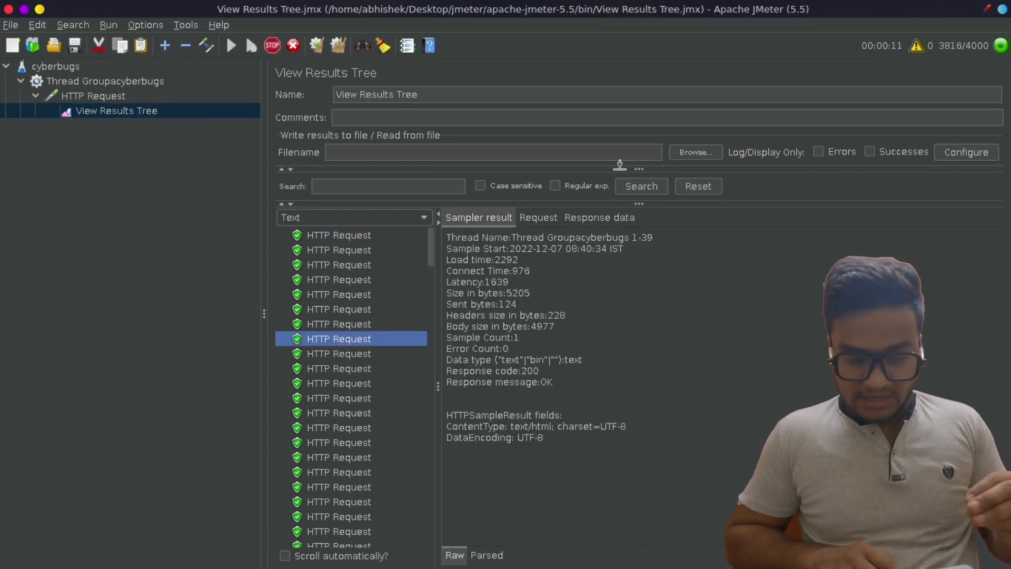
left_click(597, 222)
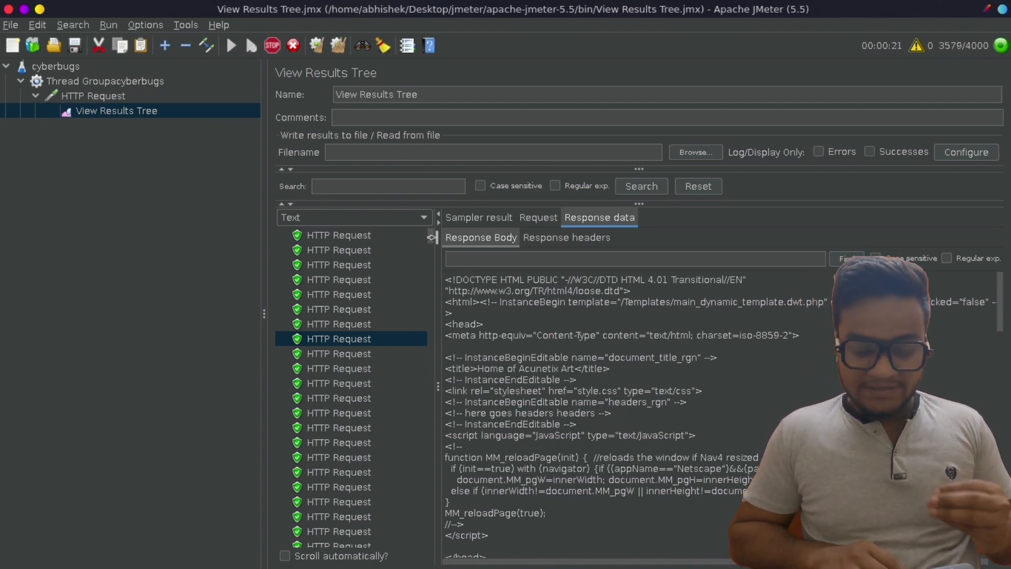
left_click_drag(430, 241, 421, 480)
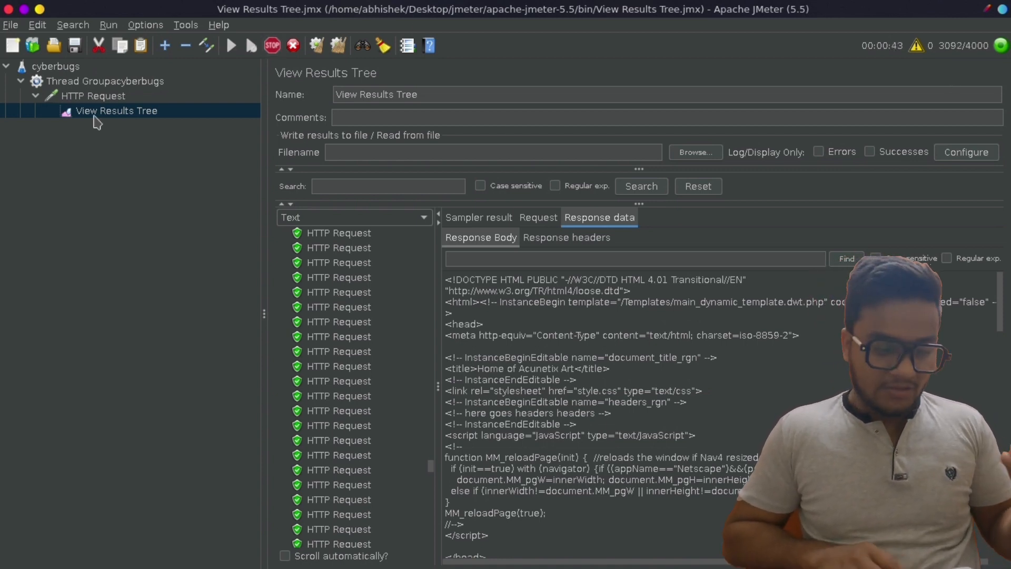
Step: Review the HTTP Request sampler's web server settings, and return to the results tree to look through the incoming requests
left_click(103, 98)
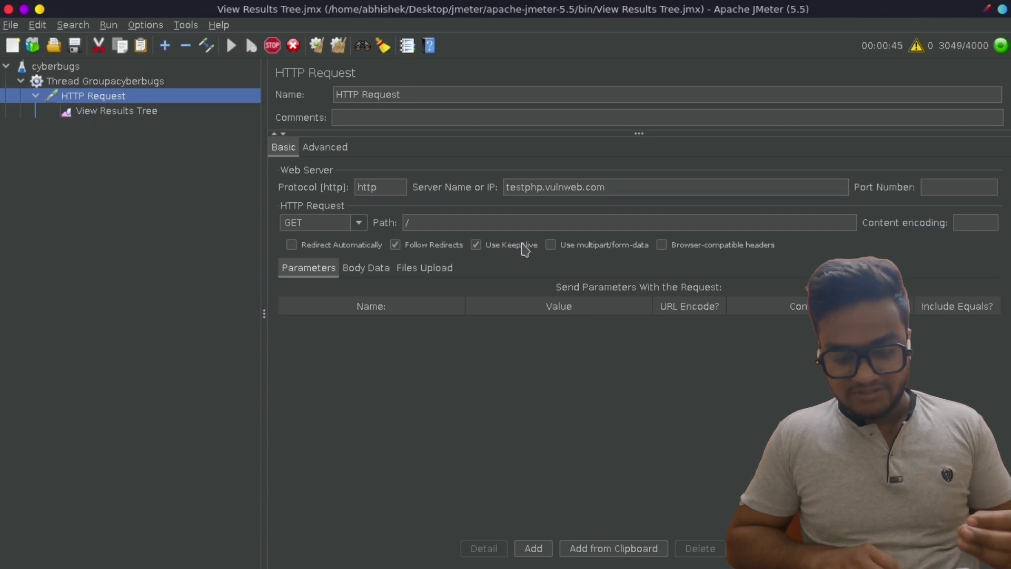
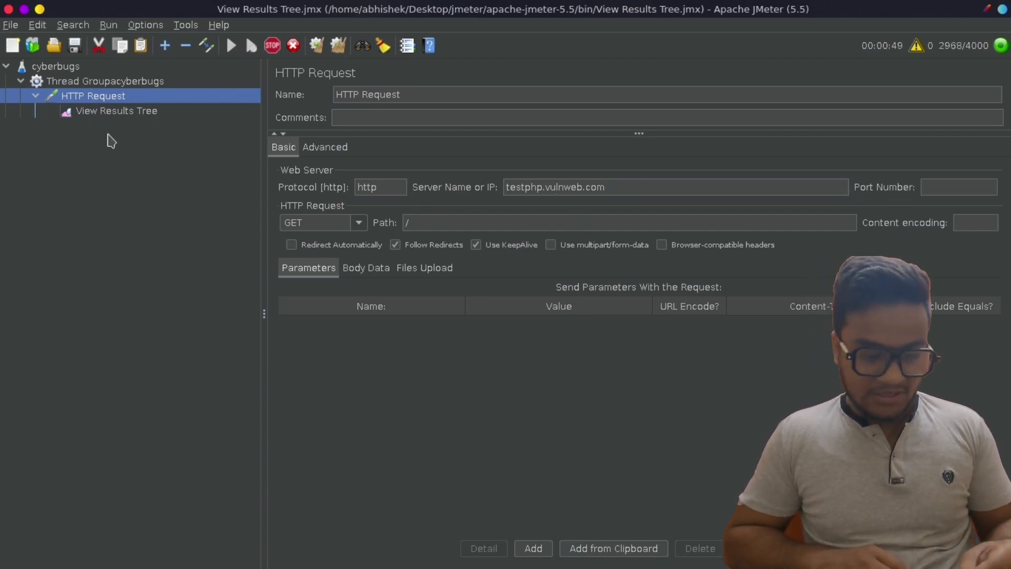
left_click(111, 111)
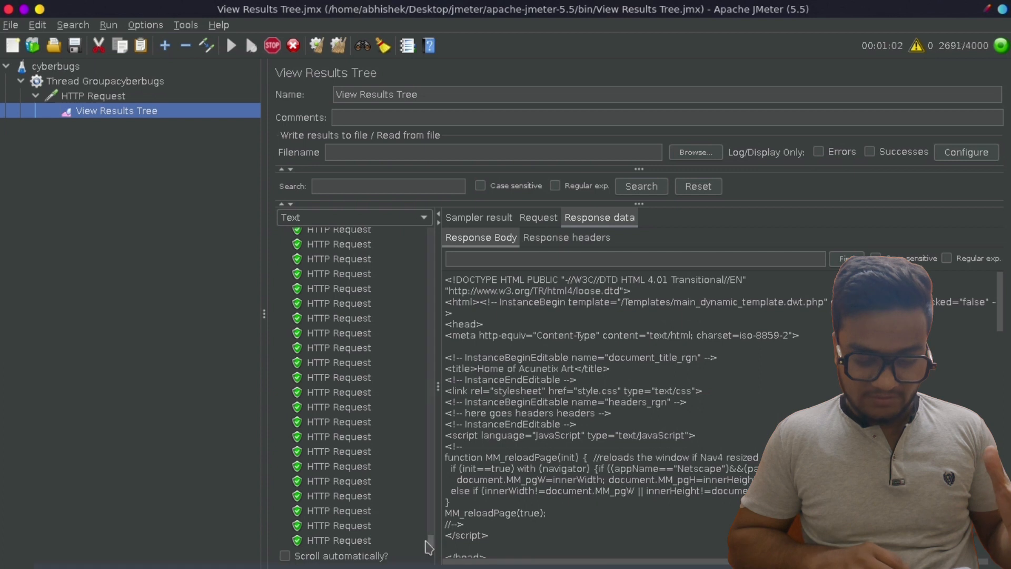
left_click_drag(430, 547, 430, 250)
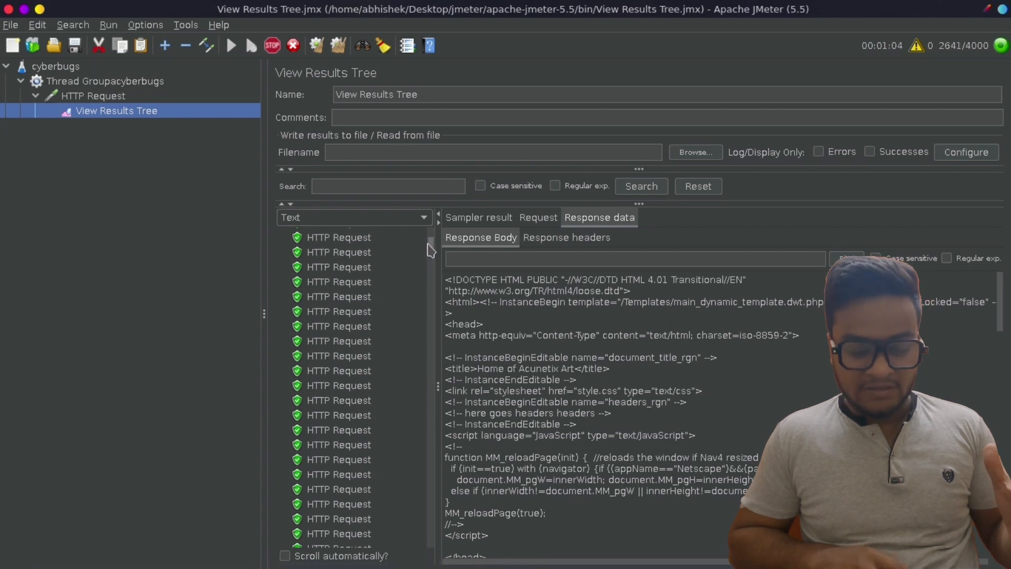
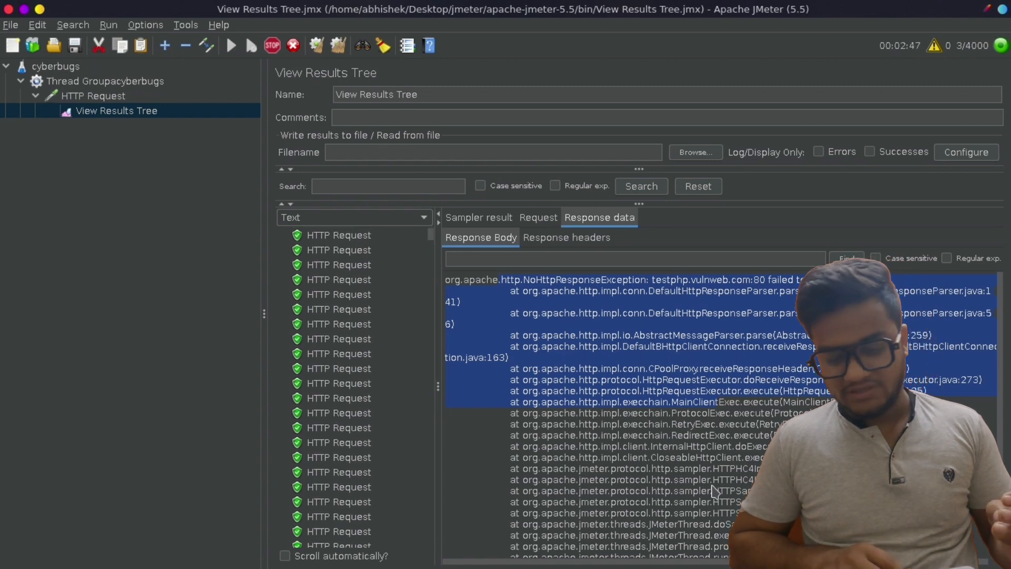
Step: Examine the response headers and response body of the selected failed request, highlighting the start of its exception trace
left_click(714, 491)
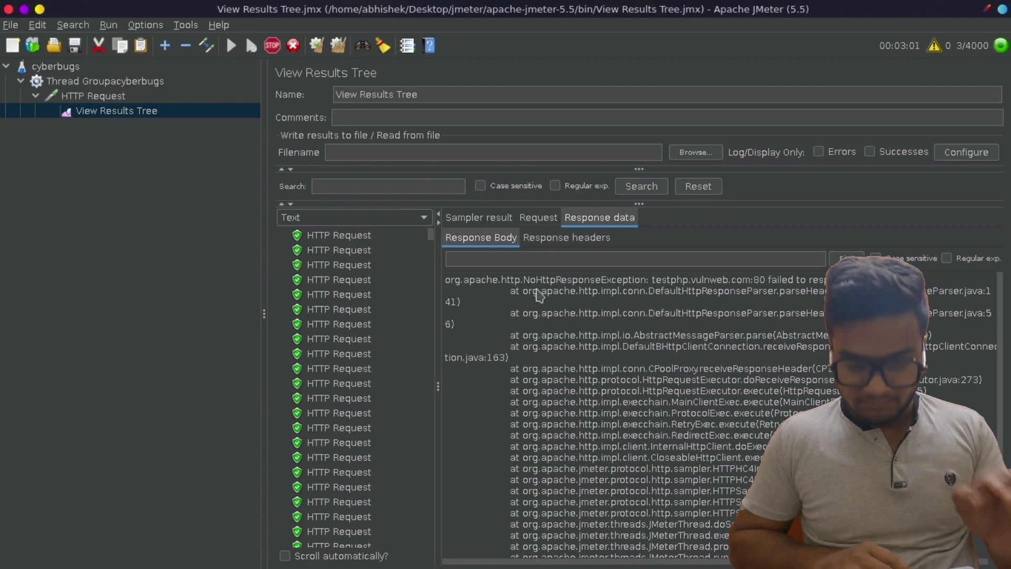
left_click(575, 237)
left_click(499, 243)
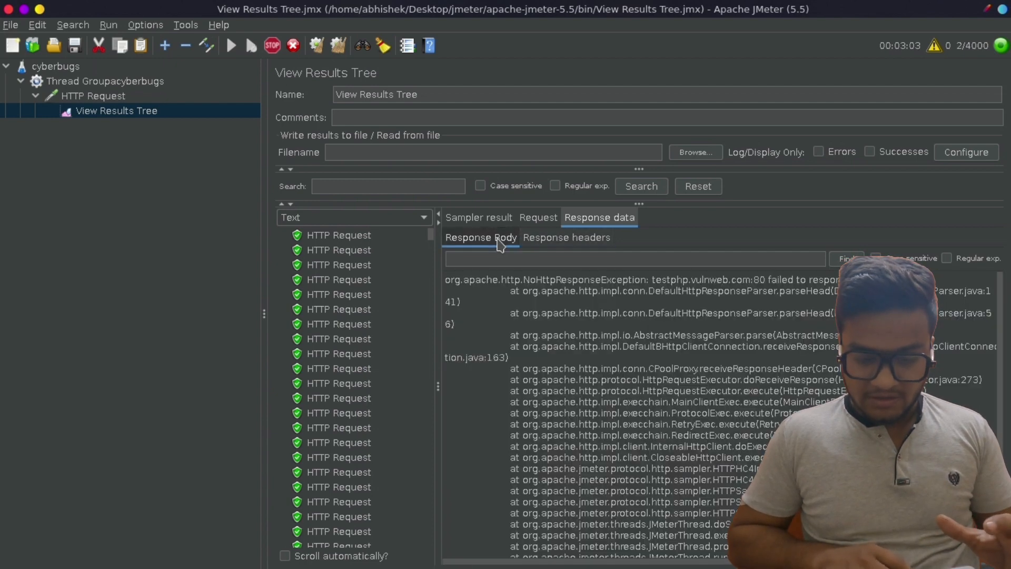
left_click_drag(446, 279, 620, 405)
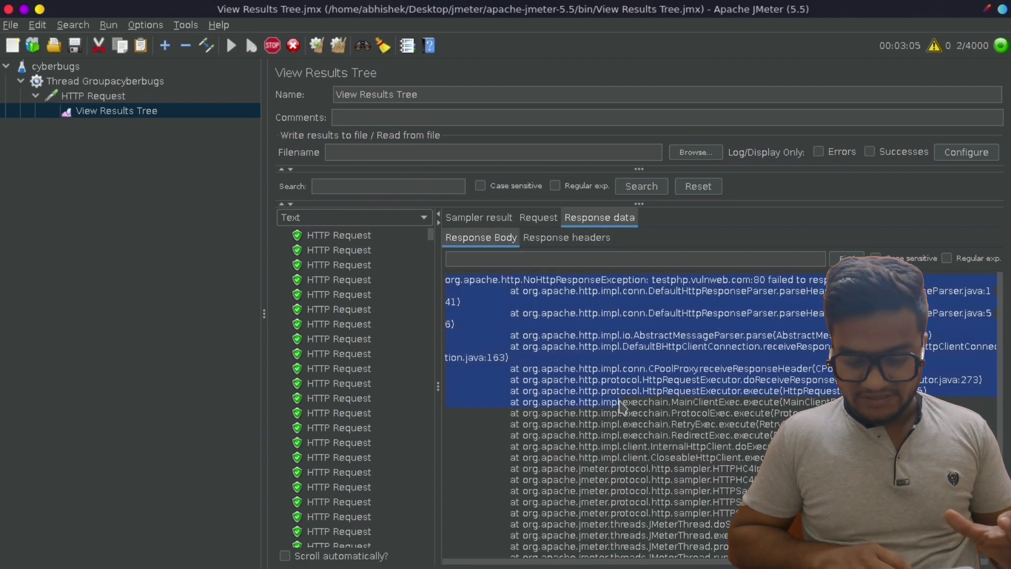
Step: Inspect the fourth HTTP request's response body and response headers, highlighting all header lines, and look further through the results
left_click(348, 280)
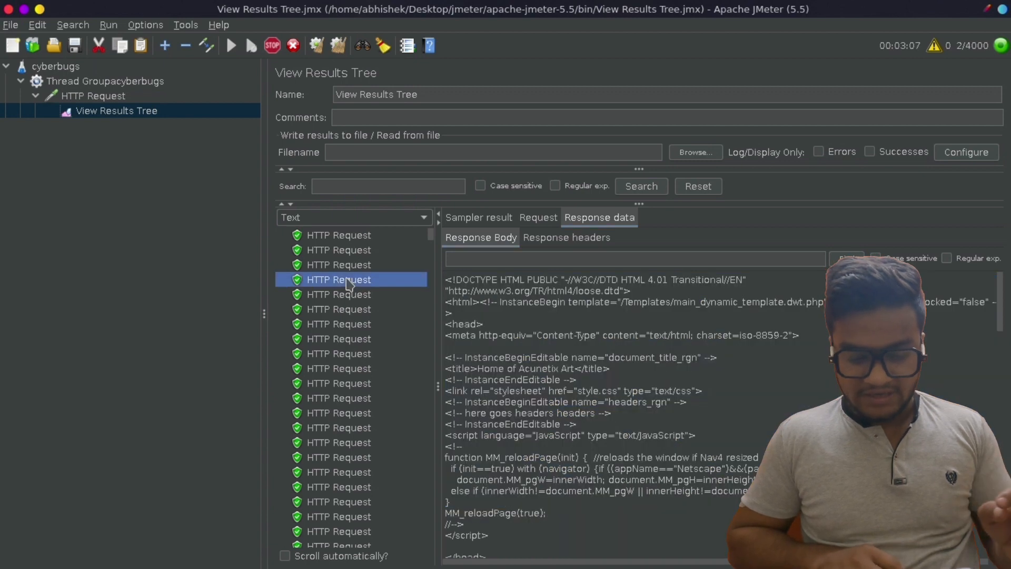
left_click(590, 242)
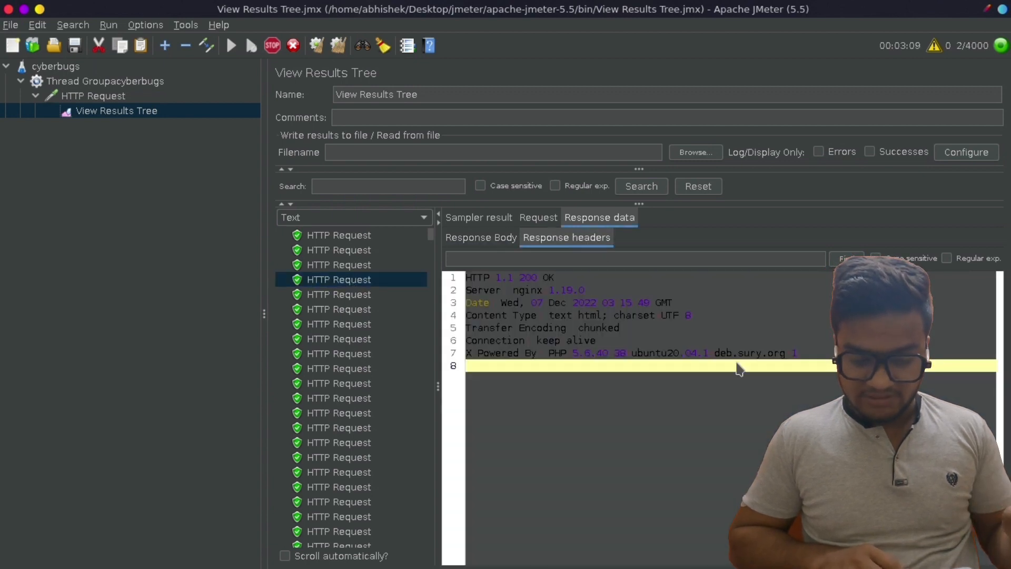
left_click_drag(739, 369, 401, 275)
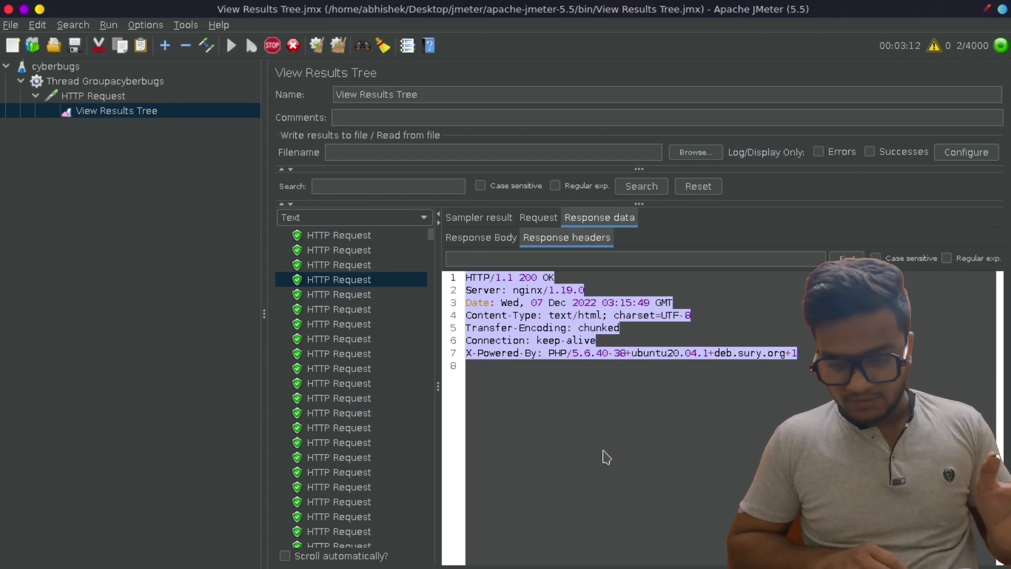
left_click_drag(432, 235, 432, 253)
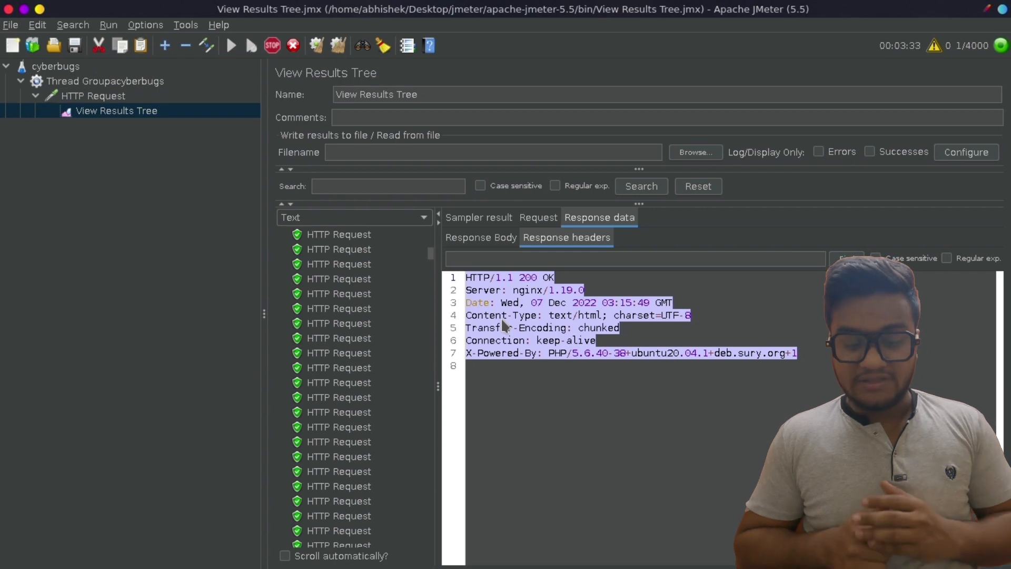
Step: Switch to Wireshark and look through the captured HTTP packets exchanged with testphp.vulnweb.com during the load test
mouse_move(294, 565)
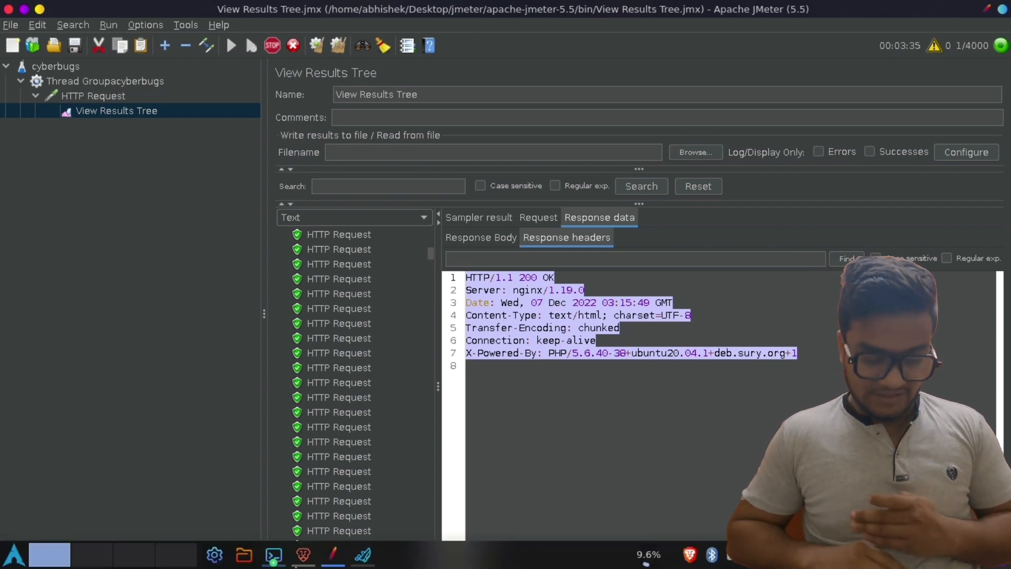
left_click(362, 552)
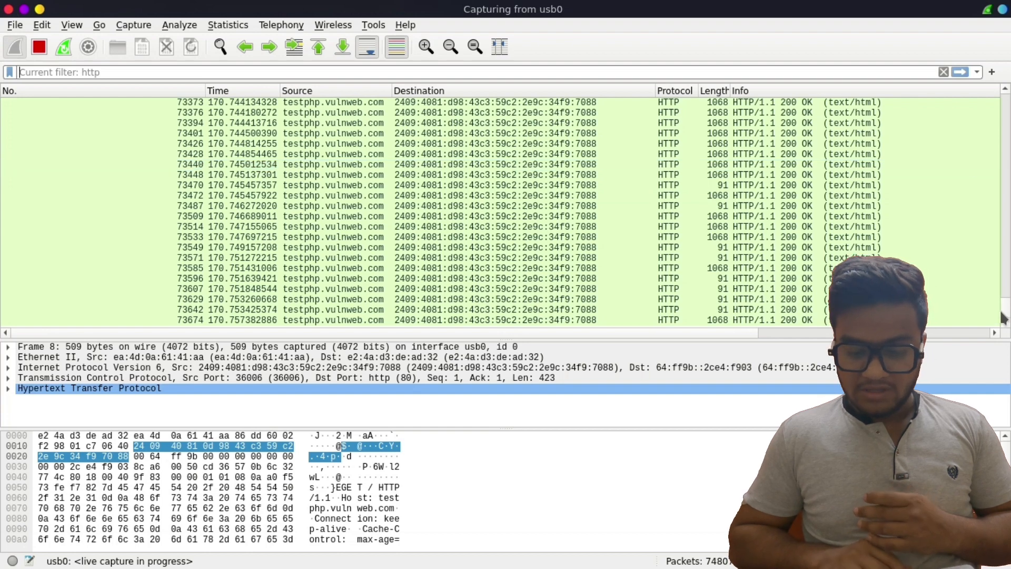
left_click_drag(1004, 317, 1005, 186)
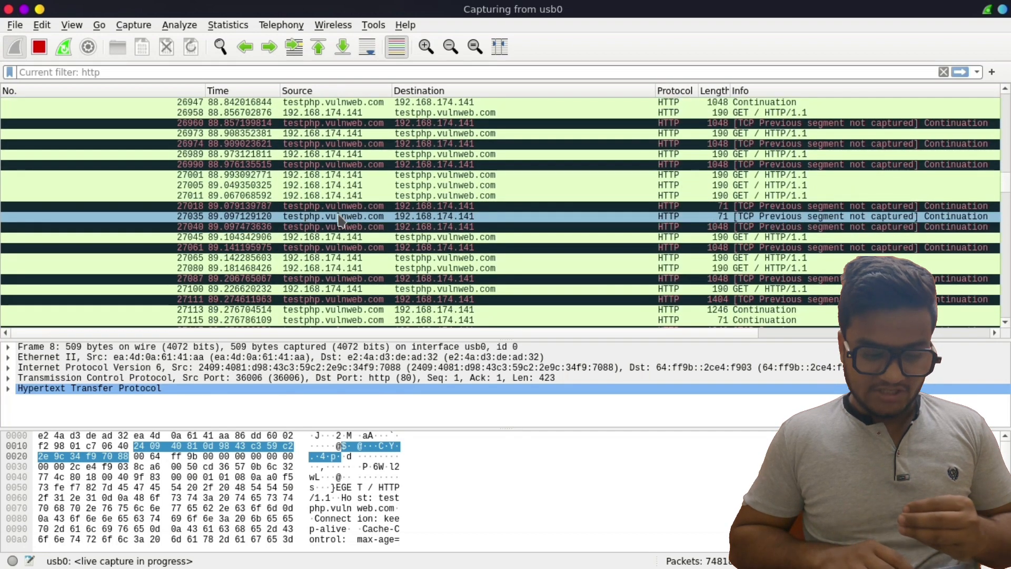
mouse_move(1006, 184)
left_mouse_down()
mouse_move(1006, 132)
mouse_move(1006, 316)
mouse_move(1004, 199)
left_mouse_up()
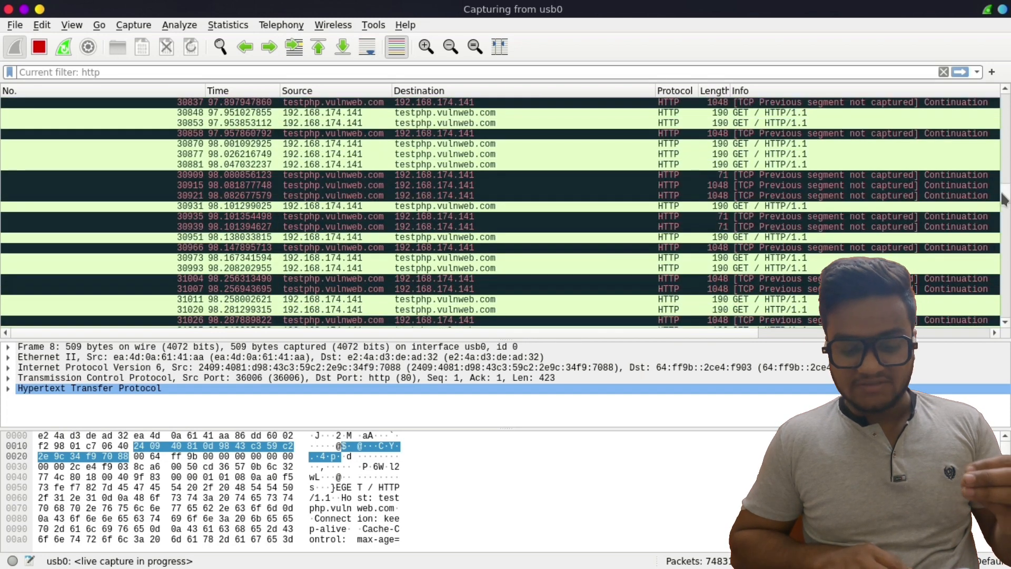